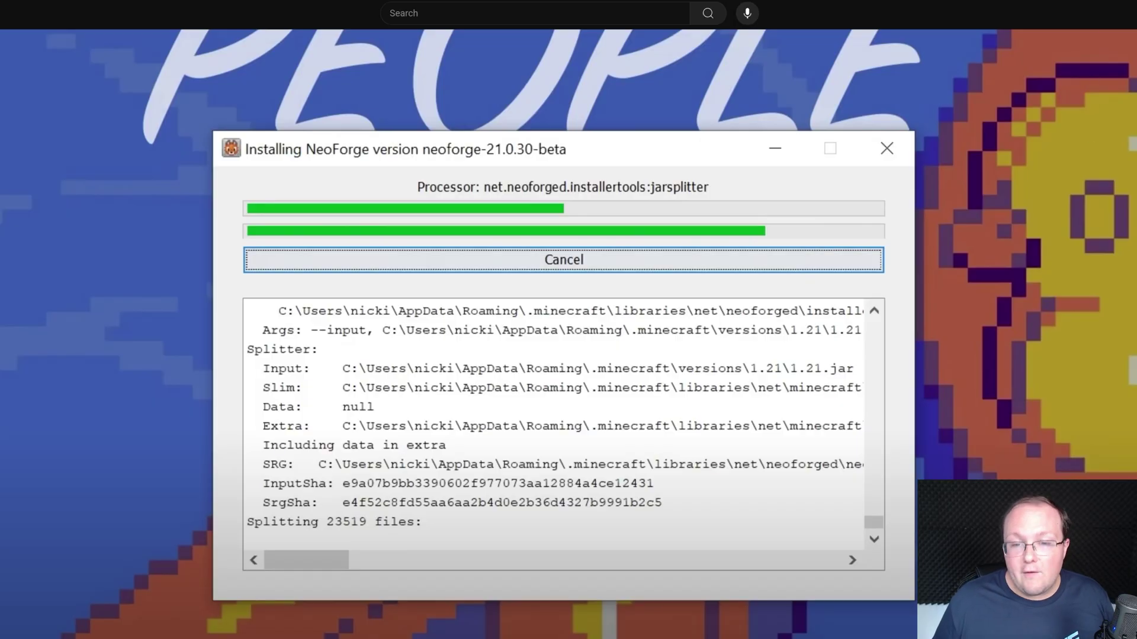
{"action": "scroll", "coordinate": [568, 331], "scroll_direction": "down", "scroll_amount": 4}
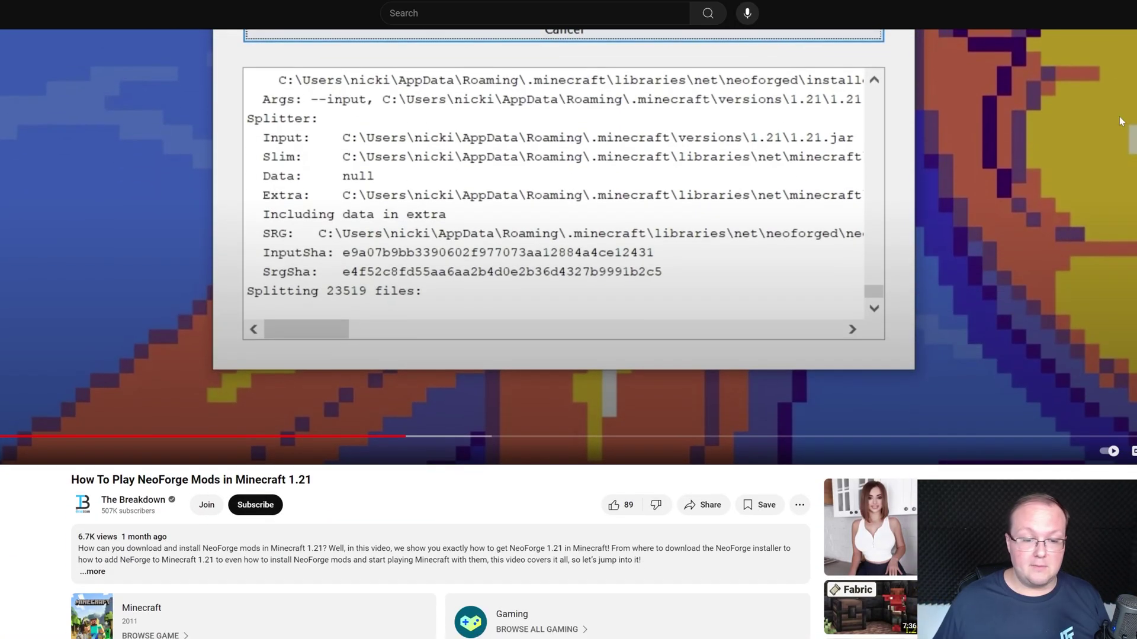
{"action": "left_click_drag", "start_coordinate": [313, 480], "coordinate": [132, 480]}
{"action": "left_click", "coordinate": [315, 487]}
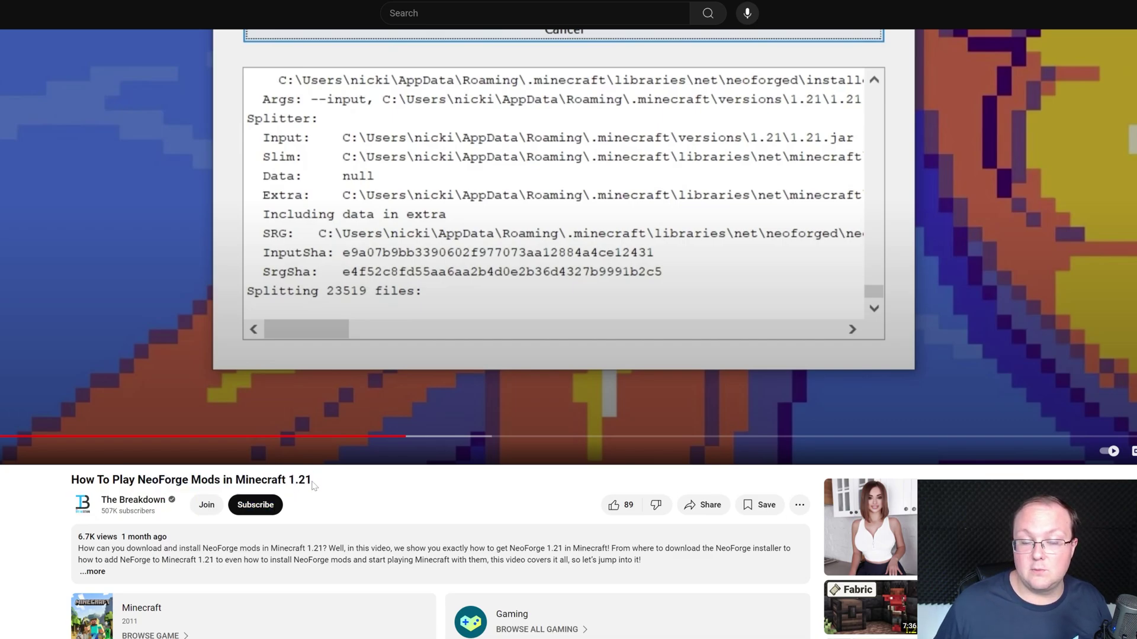
{"action": "scroll", "coordinate": [423, 538], "scroll_direction": "up", "scroll_amount": 4}
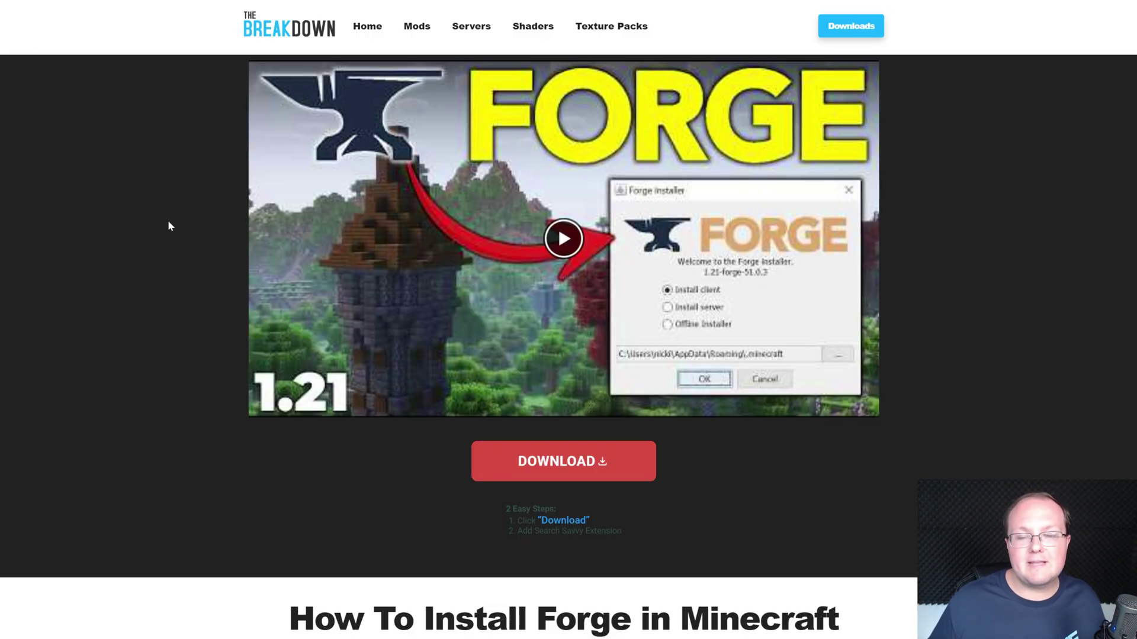
Open the Forge download site from the How To Install Forge in Minecraft guide
{"action": "scroll", "coordinate": [168, 222], "scroll_direction": "down", "scroll_amount": 8}
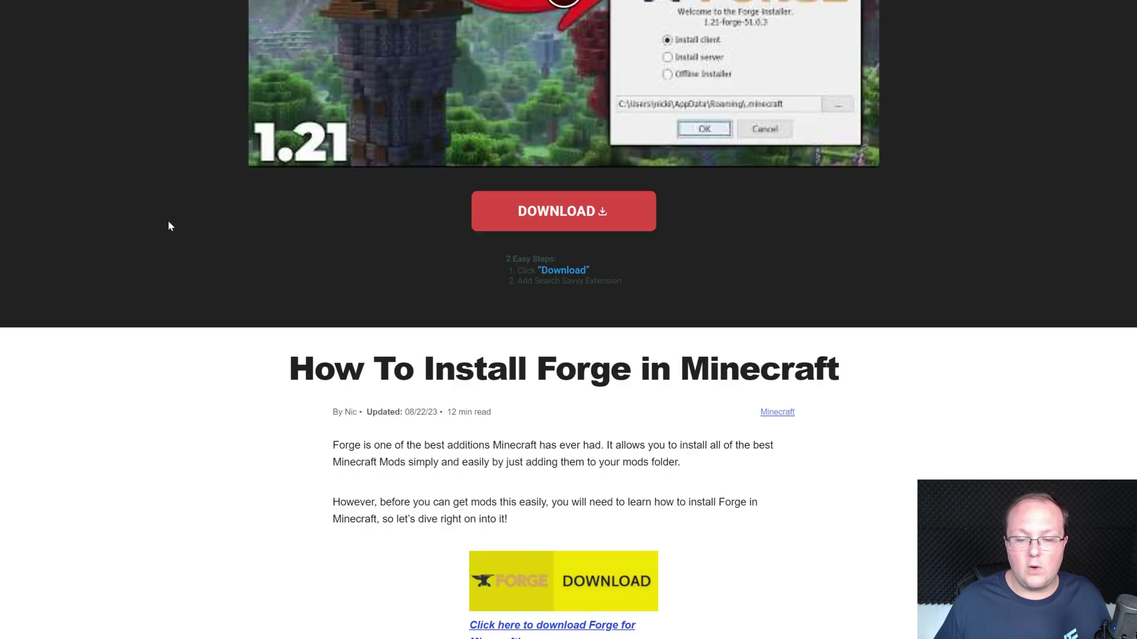
{"action": "scroll", "coordinate": [234, 186], "scroll_direction": "up", "scroll_amount": 5}
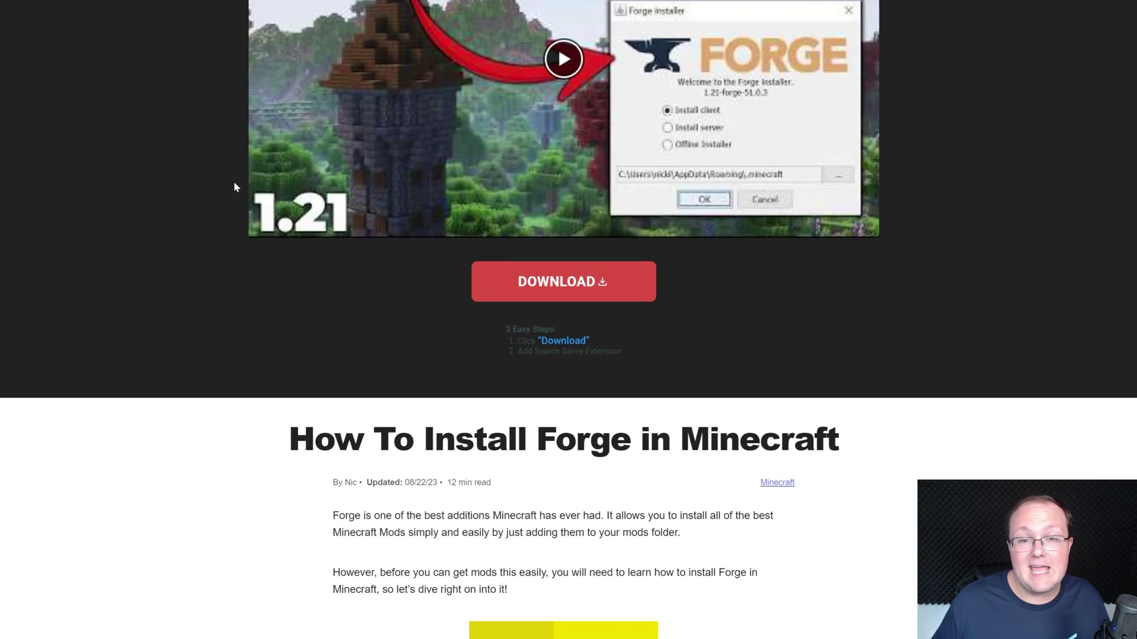
{"action": "scroll", "coordinate": [234, 185], "scroll_direction": "down", "scroll_amount": 8}
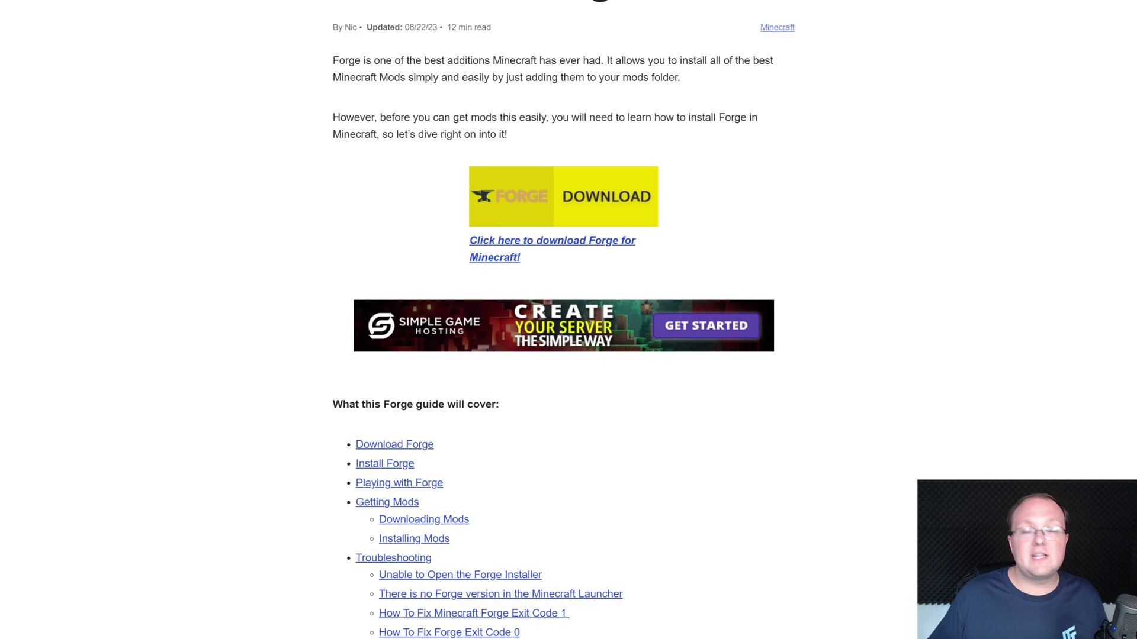
{"action": "left_click", "coordinate": [592, 205]}
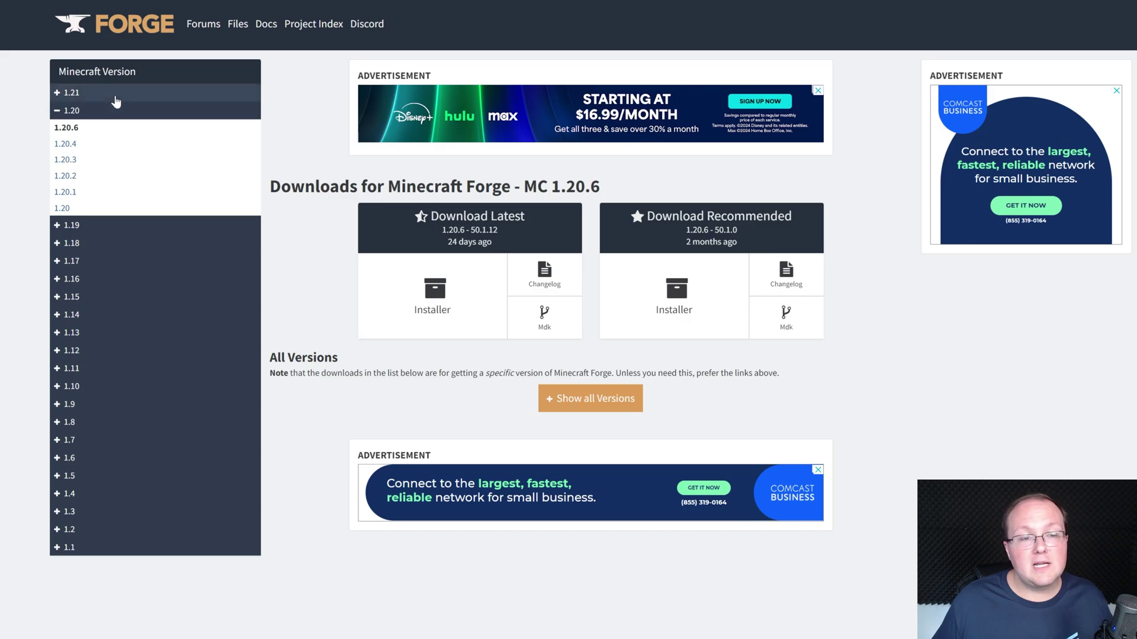
Download the latest Forge installer for Minecraft 1.21.1, skipping the advertisement page
{"action": "left_click", "coordinate": [115, 94]}
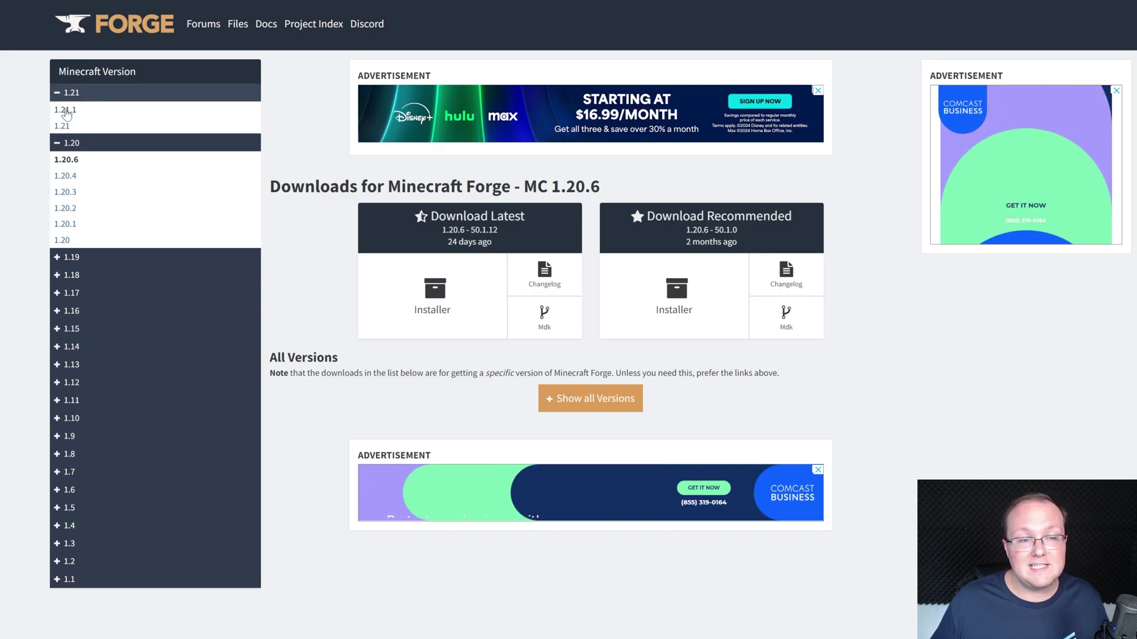
{"action": "left_click", "coordinate": [66, 111]}
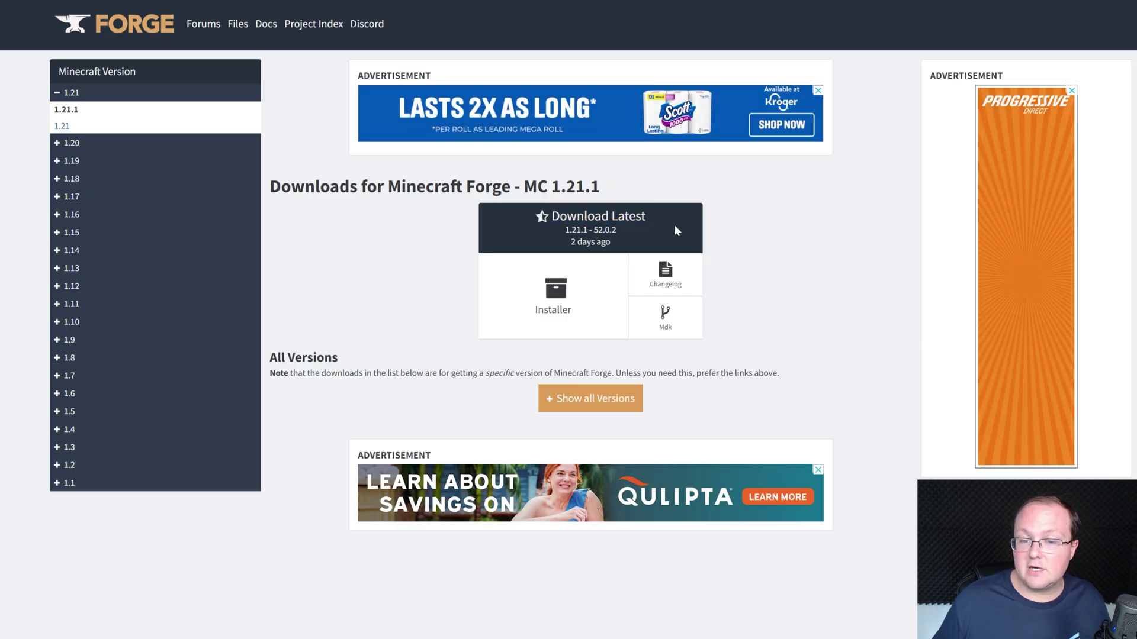
{"action": "left_click", "coordinate": [545, 314]}
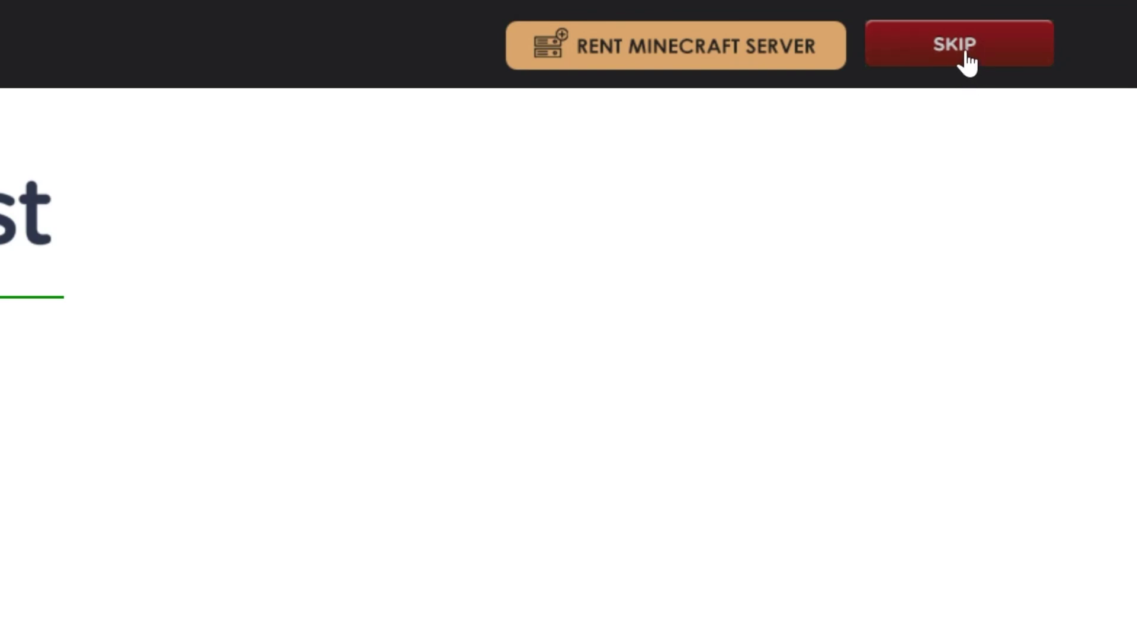
{"action": "left_click", "coordinate": [968, 59]}
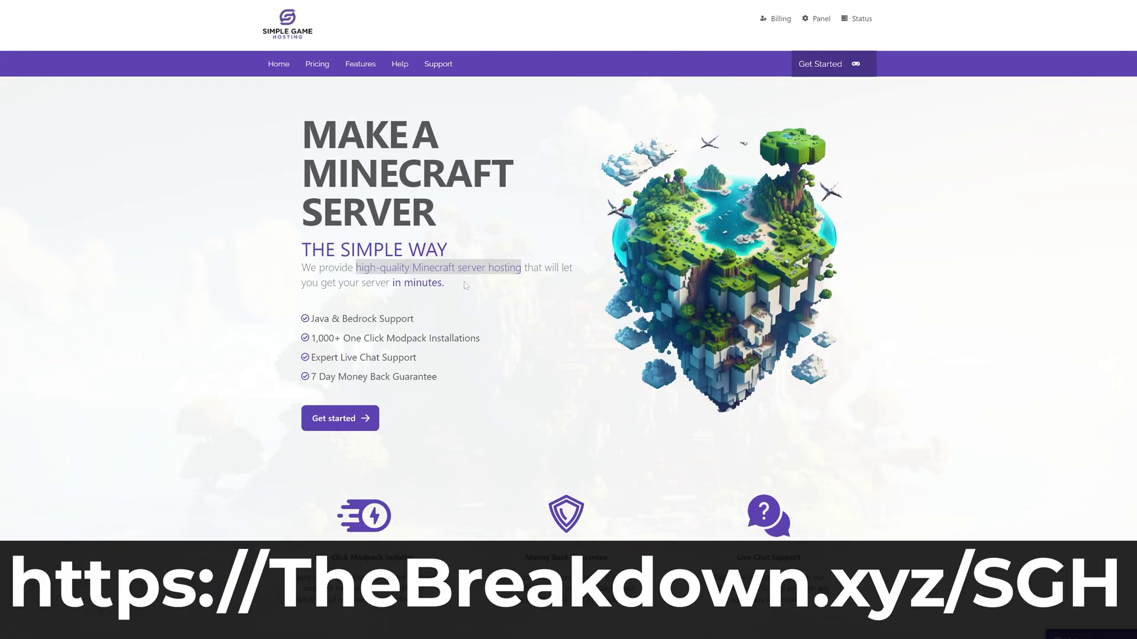
Search the CurseForge modpacks in the SimpleGameHosting server panel for Pixelmon
{"action": "scroll", "coordinate": [320, 349], "scroll_direction": "down", "scroll_amount": 4}
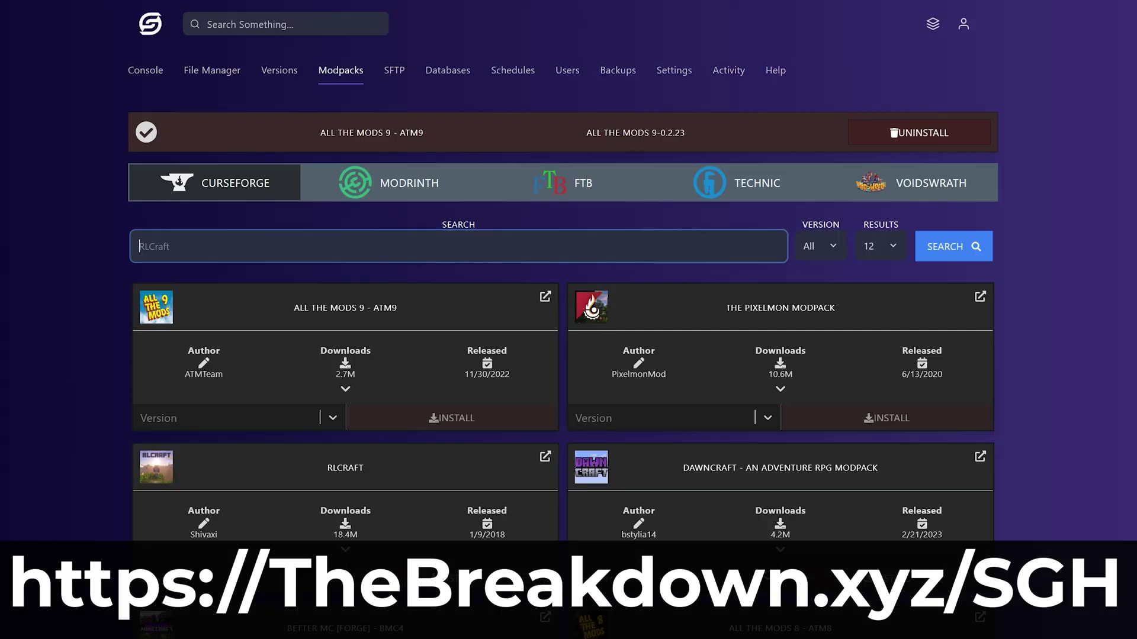
{"action": "type", "text": "Pixelmon"}
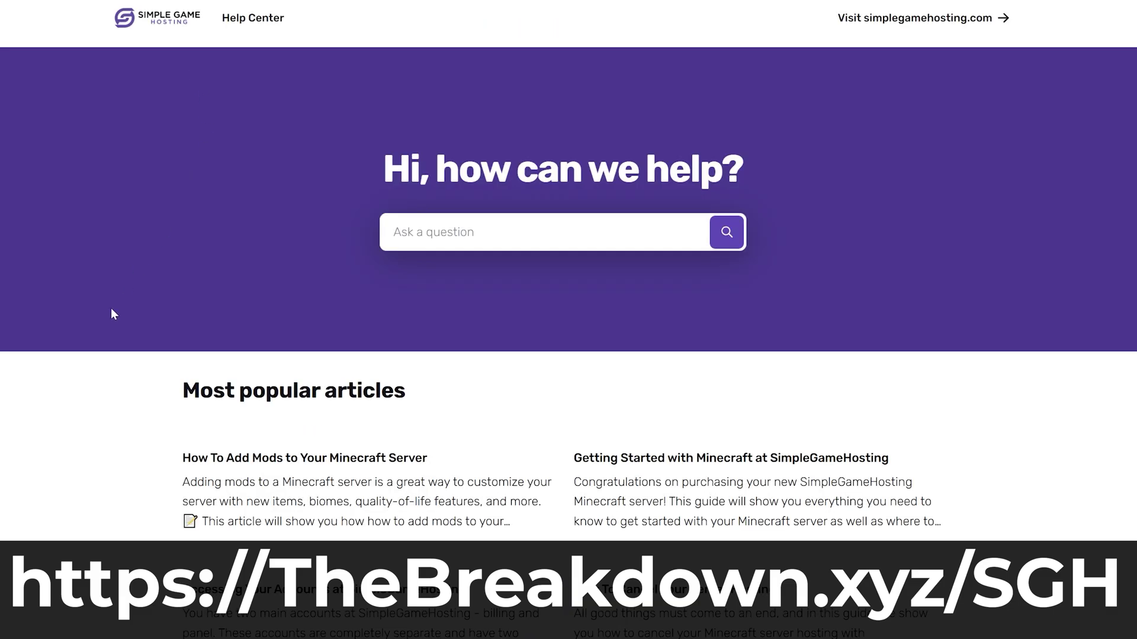
Open and read the help article How To Add Mods to Your Minecraft Server
{"action": "left_click", "coordinate": [255, 460]}
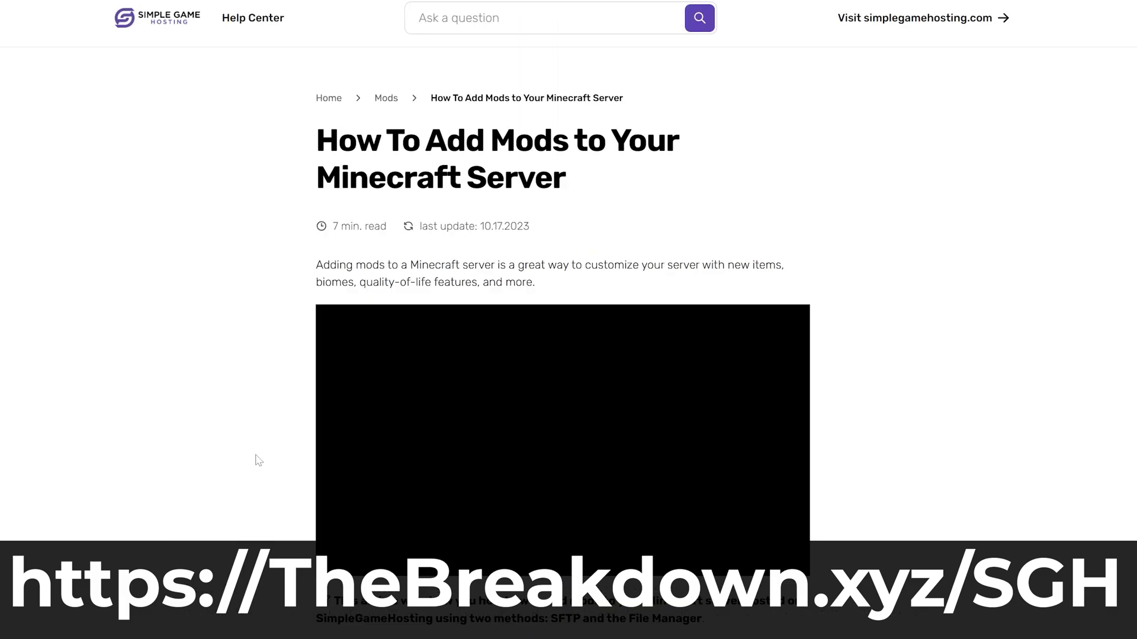
{"action": "scroll", "coordinate": [255, 460], "scroll_direction": "down", "scroll_amount": 7}
{"action": "scroll", "coordinate": [482, 440], "scroll_direction": "down", "scroll_amount": 20}
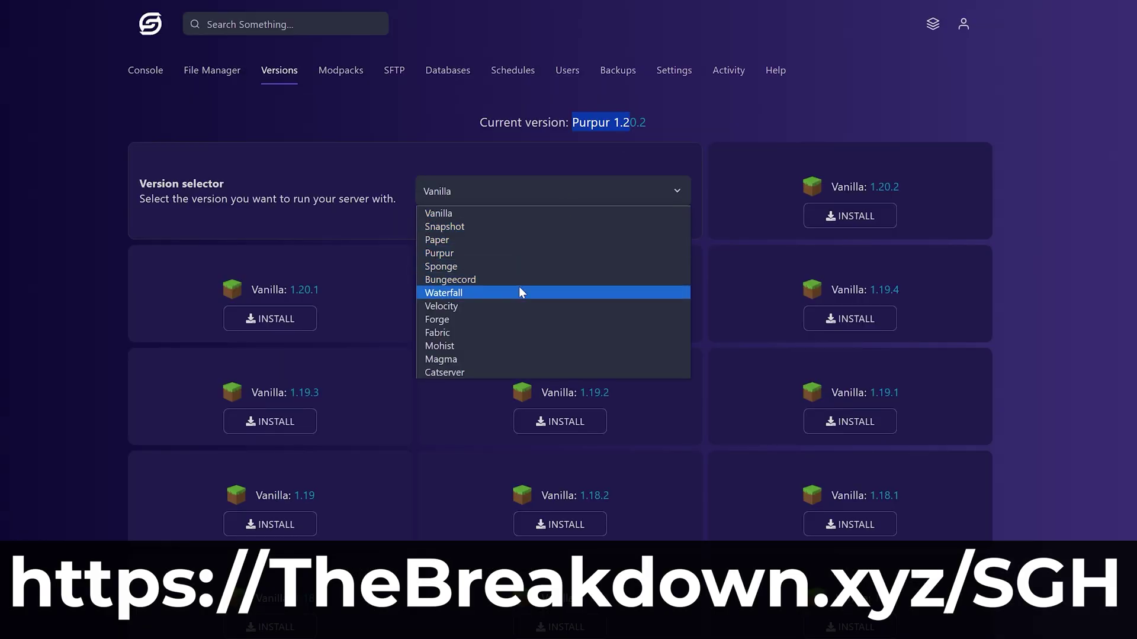
Select Forge as the server's version type and install the Forge version in the upper row of the list
{"action": "left_click", "coordinate": [521, 318]}
{"action": "left_click", "coordinate": [825, 228]}
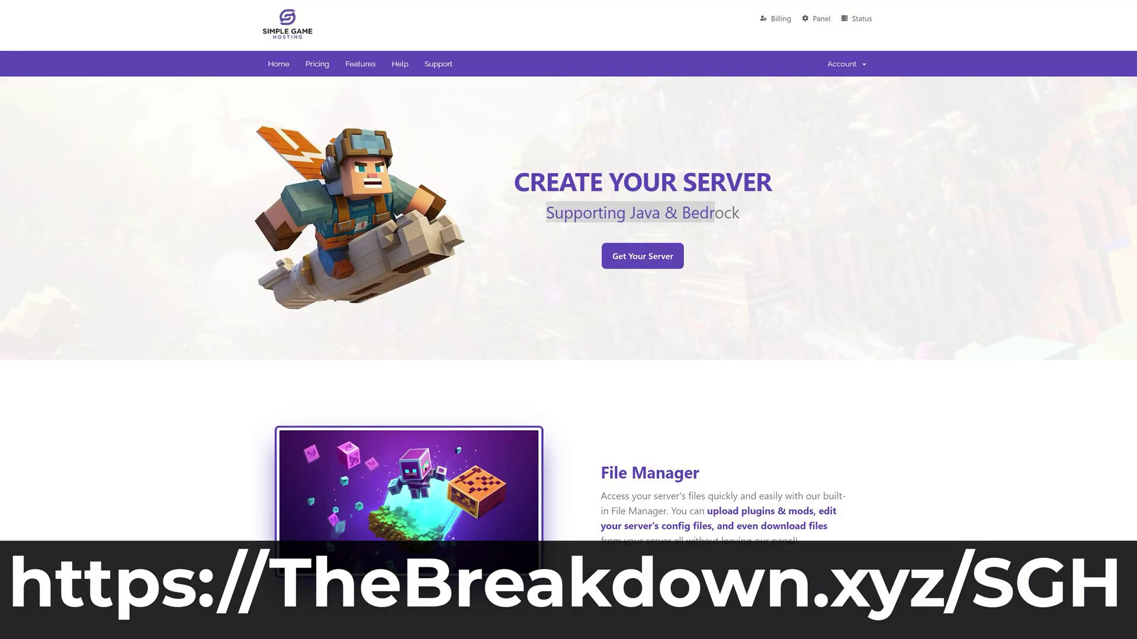
{"action": "scroll", "coordinate": [474, 262], "scroll_direction": "down", "scroll_amount": 10}
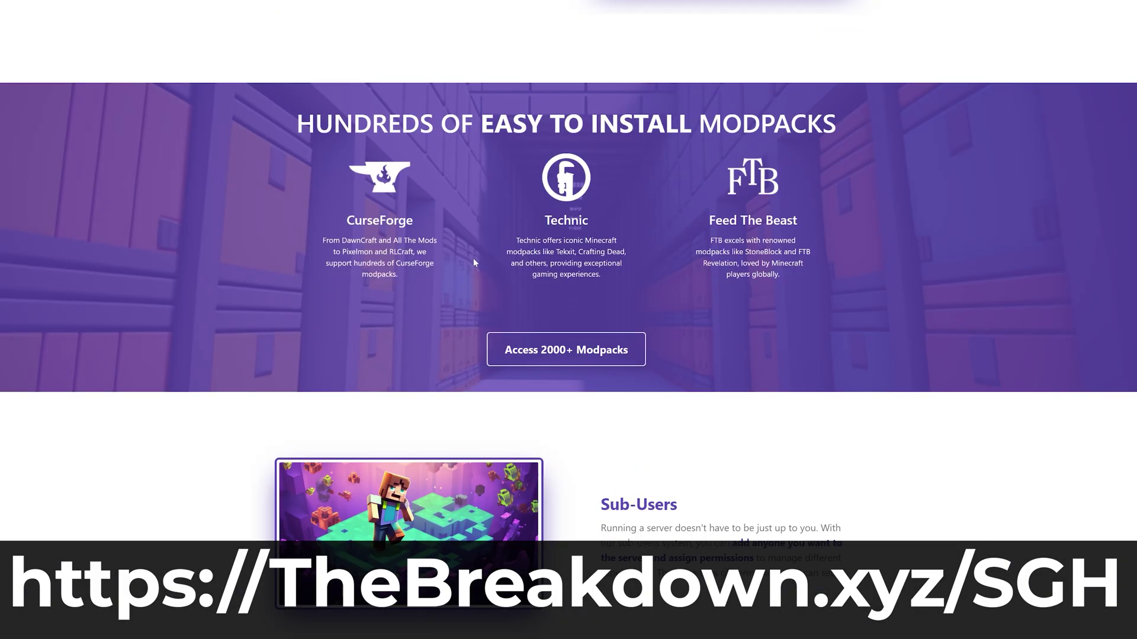
{"action": "left_click_drag", "start_coordinate": [845, 130], "coordinate": [306, 145]}
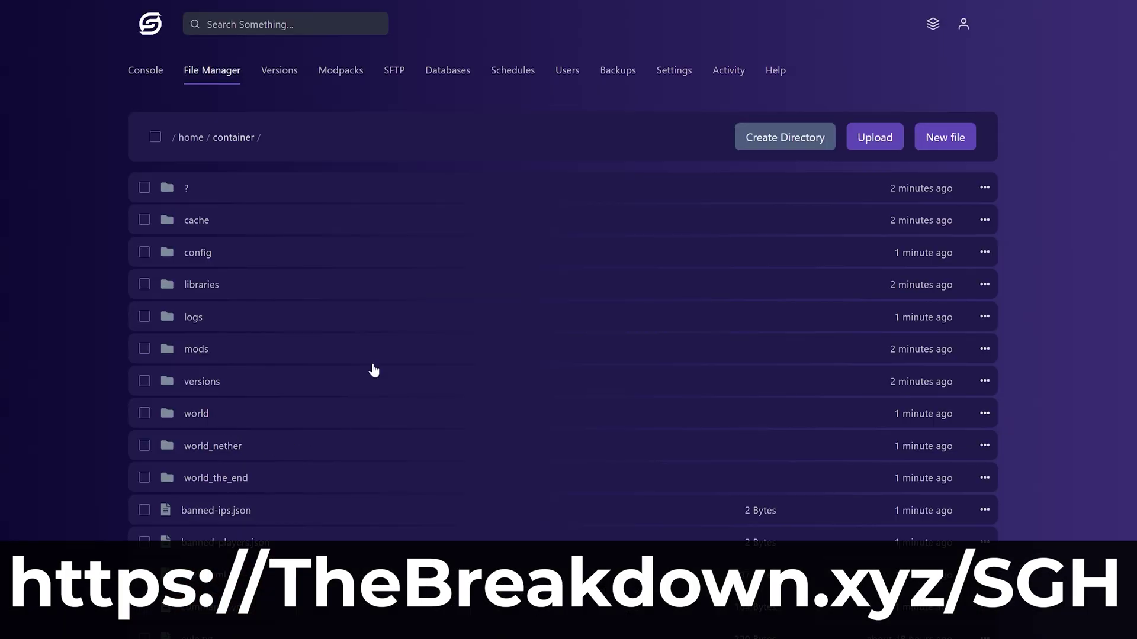
Open the server.properties file from the server's container folder and enter ADDSEEDHERE as the seed
{"action": "scroll", "coordinate": [374, 370], "scroll_direction": "down", "scroll_amount": 5}
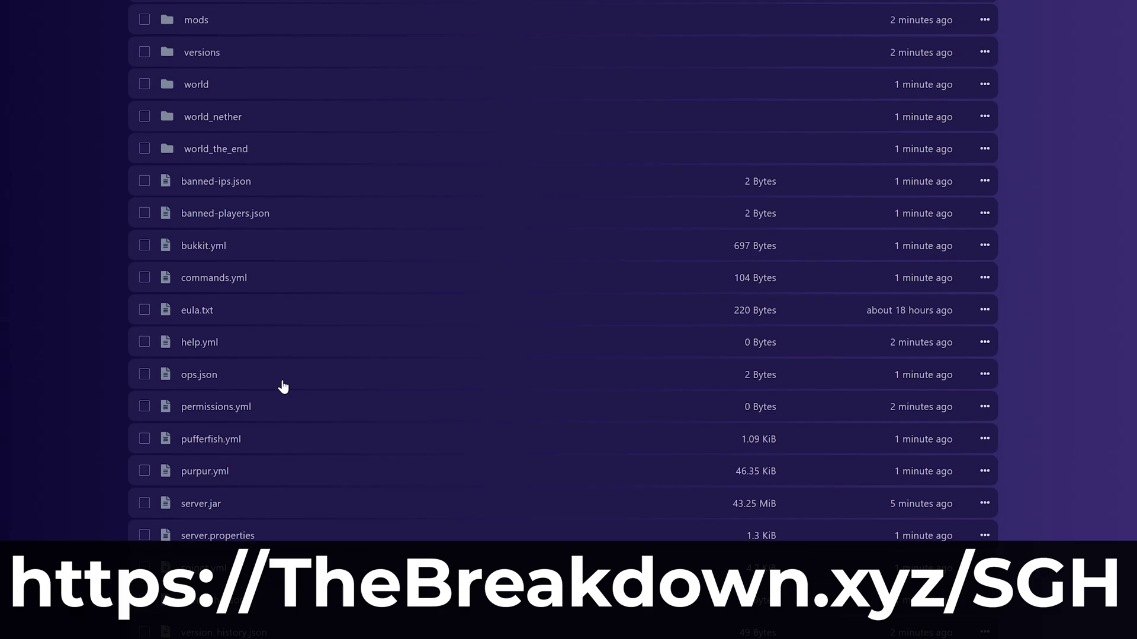
{"action": "left_click", "coordinate": [222, 527]}
{"action": "left_click", "coordinate": [237, 245]}
{"action": "type", "text": "ADDSEEDHERE"}
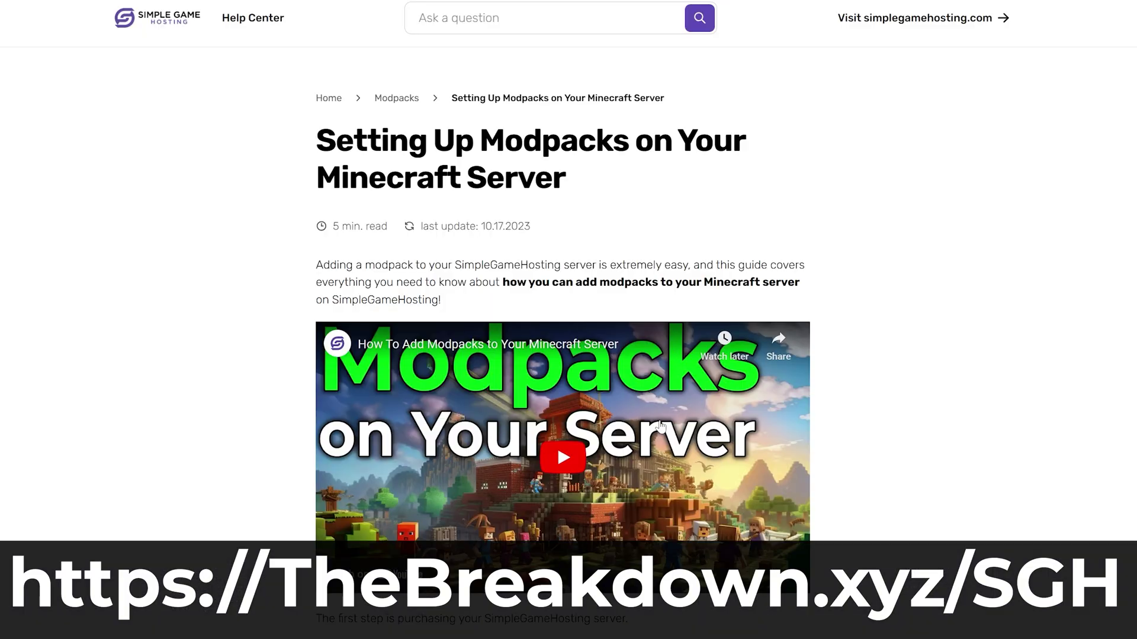
{"action": "scroll", "coordinate": [513, 429], "scroll_direction": "down", "scroll_amount": 10}
{"action": "scroll", "coordinate": [513, 429], "scroll_direction": "down", "scroll_amount": 15}
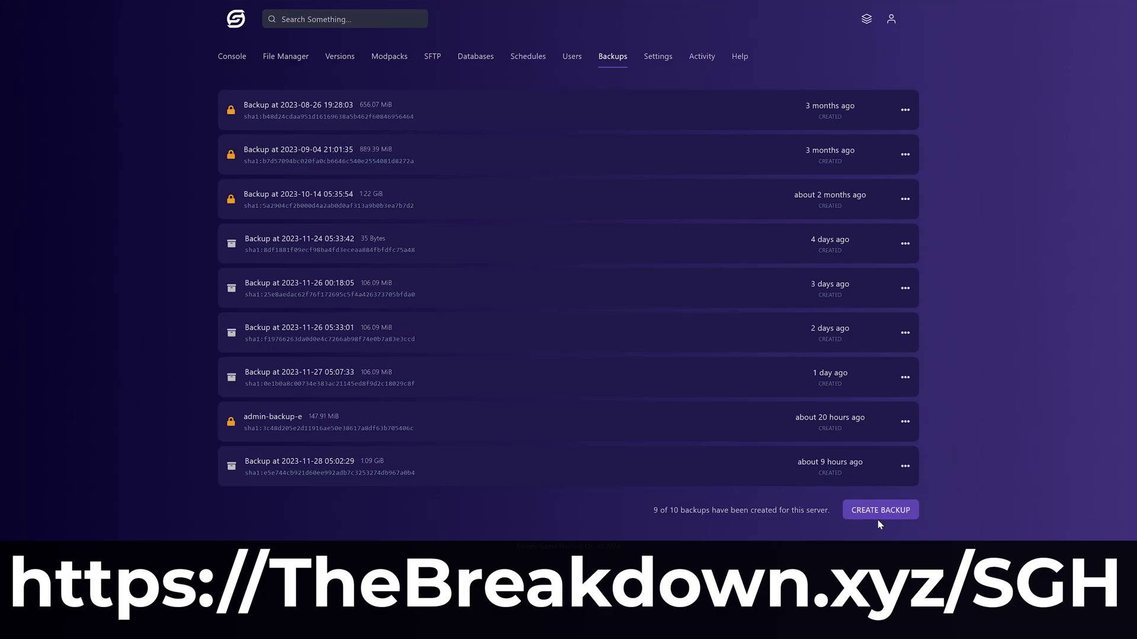
Create a new backup of the Minecraft server
{"action": "left_click", "coordinate": [880, 511]}
{"action": "left_click", "coordinate": [786, 436]}
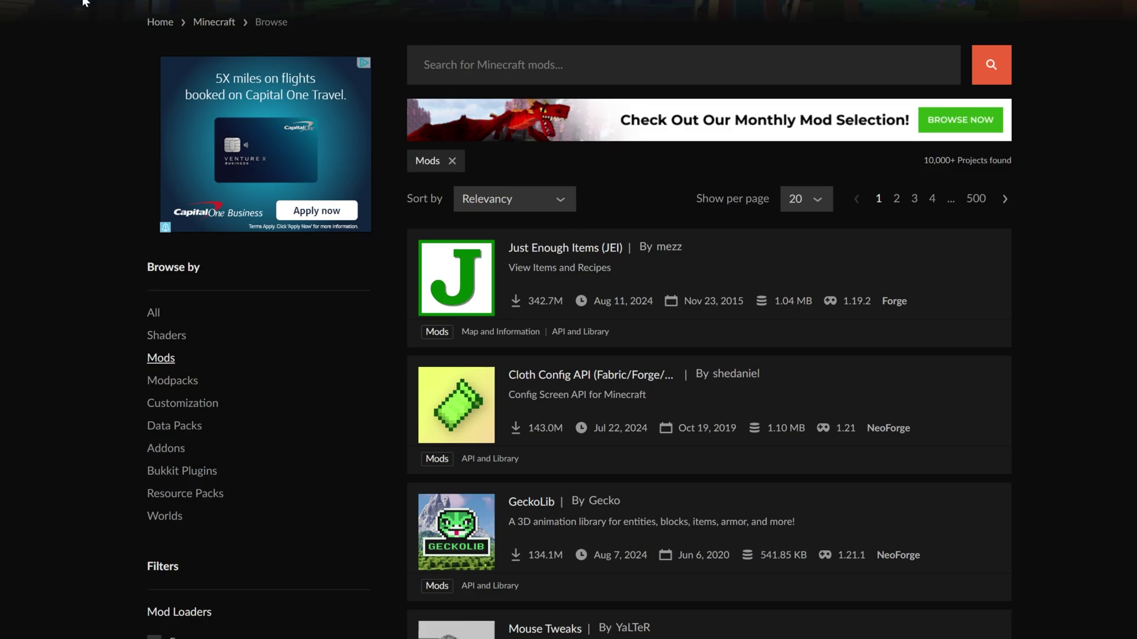
Filter the CurseForge list of Minecraft mods by the Forge mod loader and game version 1.21.1
{"action": "scroll", "coordinate": [83, 3], "scroll_direction": "down", "scroll_amount": 8}
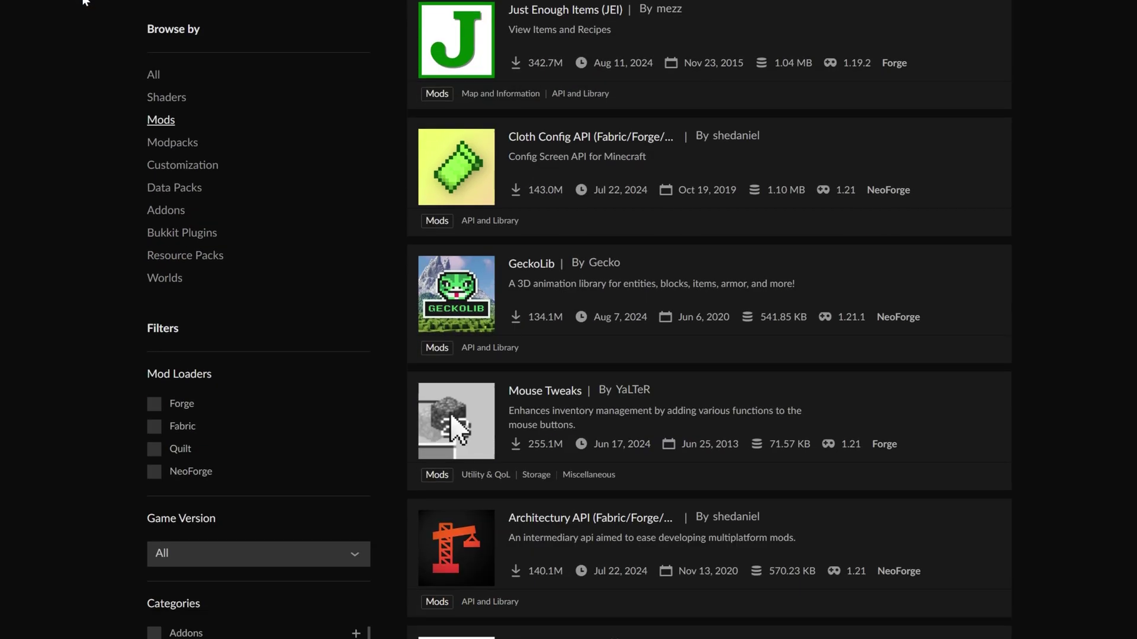
{"action": "left_click", "coordinate": [191, 150]}
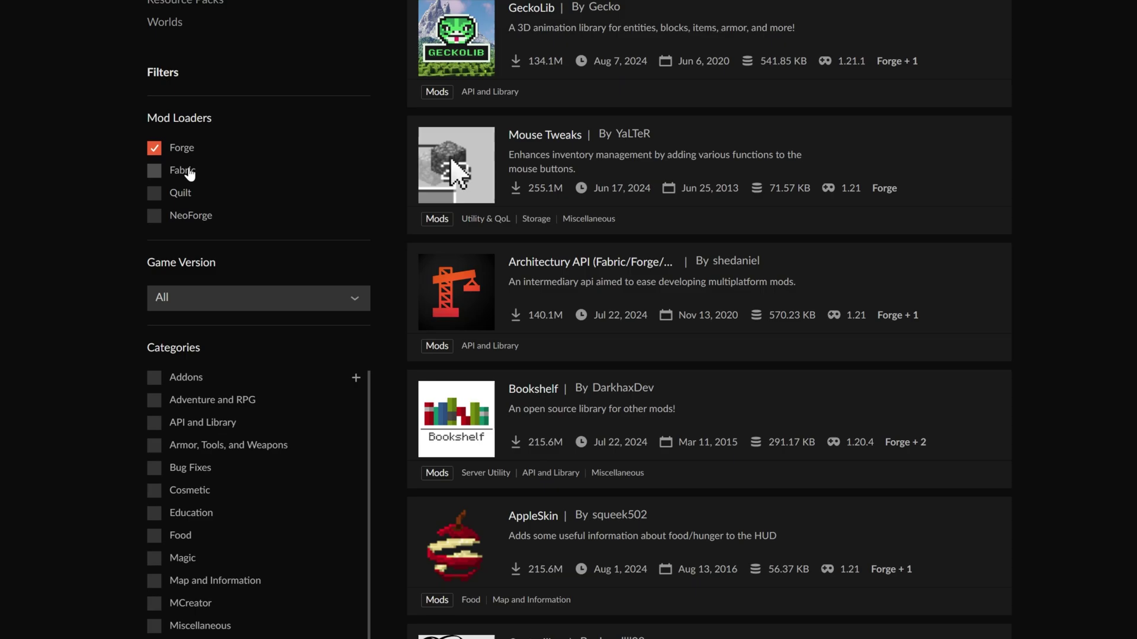
{"action": "left_click", "coordinate": [224, 311]}
{"action": "scroll", "coordinate": [222, 331], "scroll_direction": "up", "scroll_amount": 1}
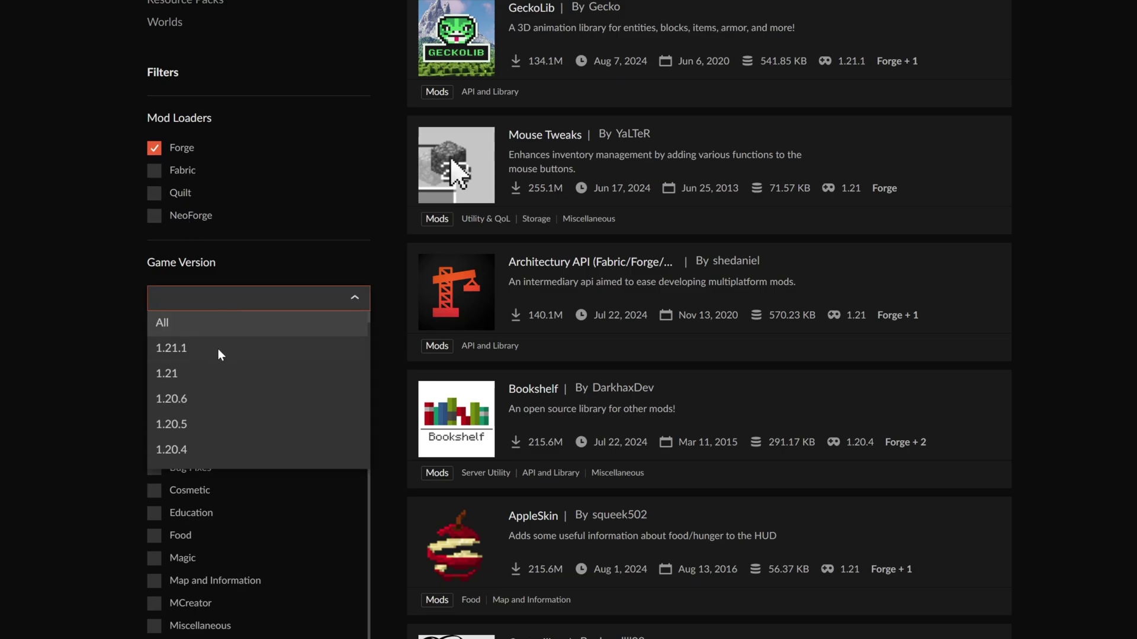
{"action": "left_click", "coordinate": [218, 349]}
{"action": "scroll", "coordinate": [54, 204], "scroll_direction": "up", "scroll_amount": 3}
{"action": "scroll", "coordinate": [54, 203], "scroll_direction": "up", "scroll_amount": 5}
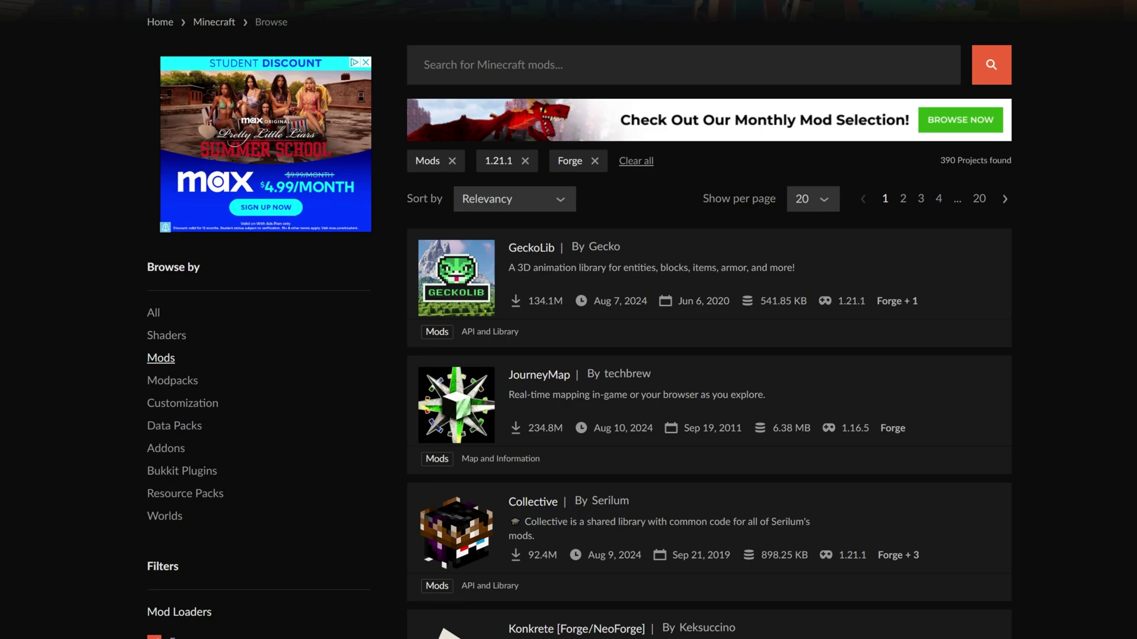
{"action": "scroll", "coordinate": [204, 488], "scroll_direction": "down", "scroll_amount": 4}
{"action": "scroll", "coordinate": [237, 474], "scroll_direction": "up", "scroll_amount": 4}
{"action": "mouse_move", "coordinate": [552, 279]}
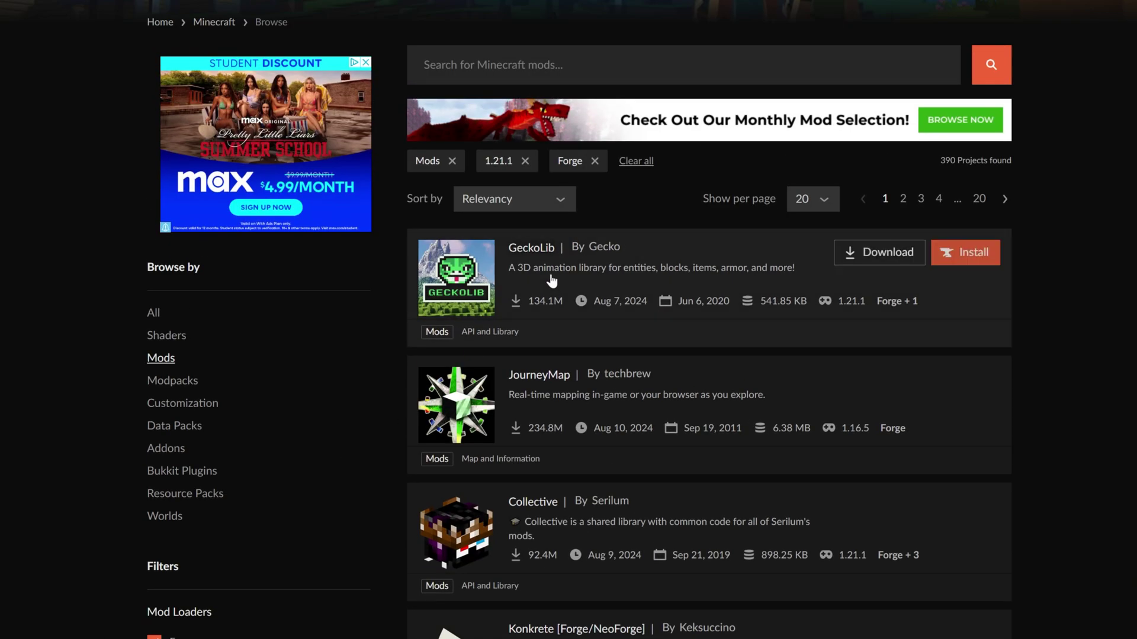
{"action": "scroll", "coordinate": [552, 280], "scroll_direction": "down", "scroll_amount": 15}
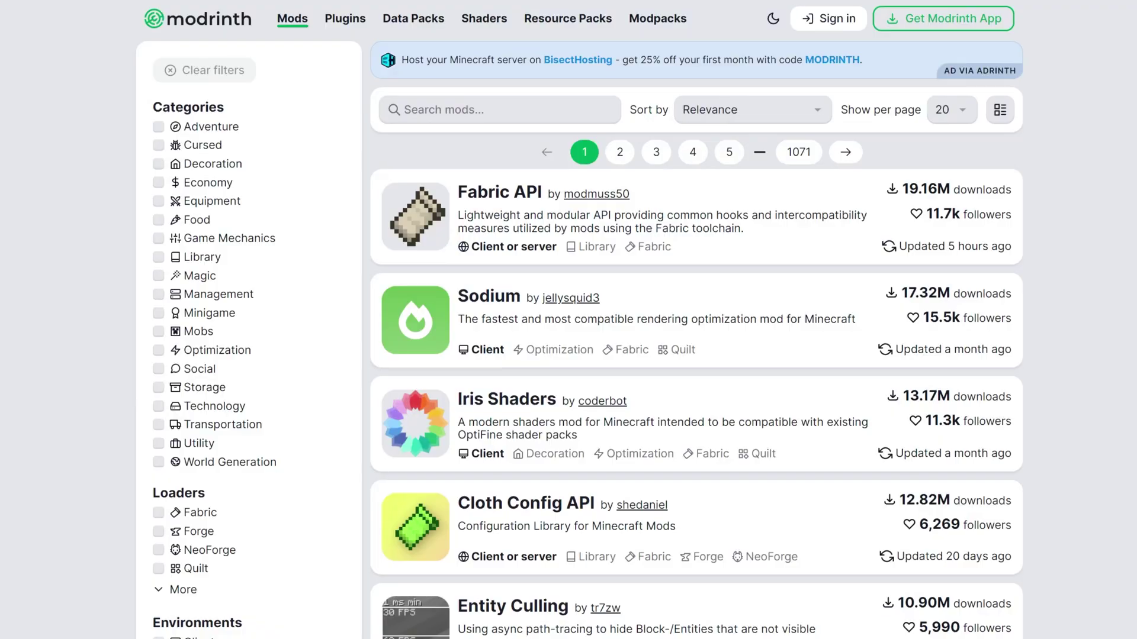
Filter the Modrinth mod list by the Forge loader and only Minecraft version 1.21.1
{"action": "scroll", "coordinate": [609, 144], "scroll_direction": "down", "scroll_amount": 2}
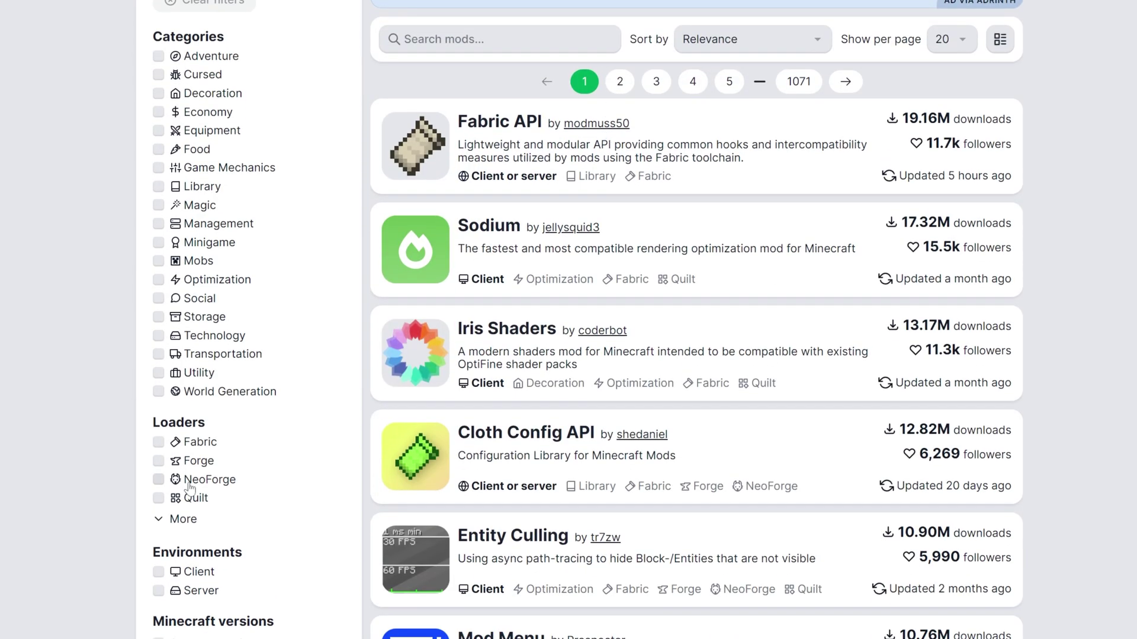
{"action": "left_click", "coordinate": [190, 462]}
{"action": "scroll", "coordinate": [256, 409], "scroll_direction": "down", "scroll_amount": 4}
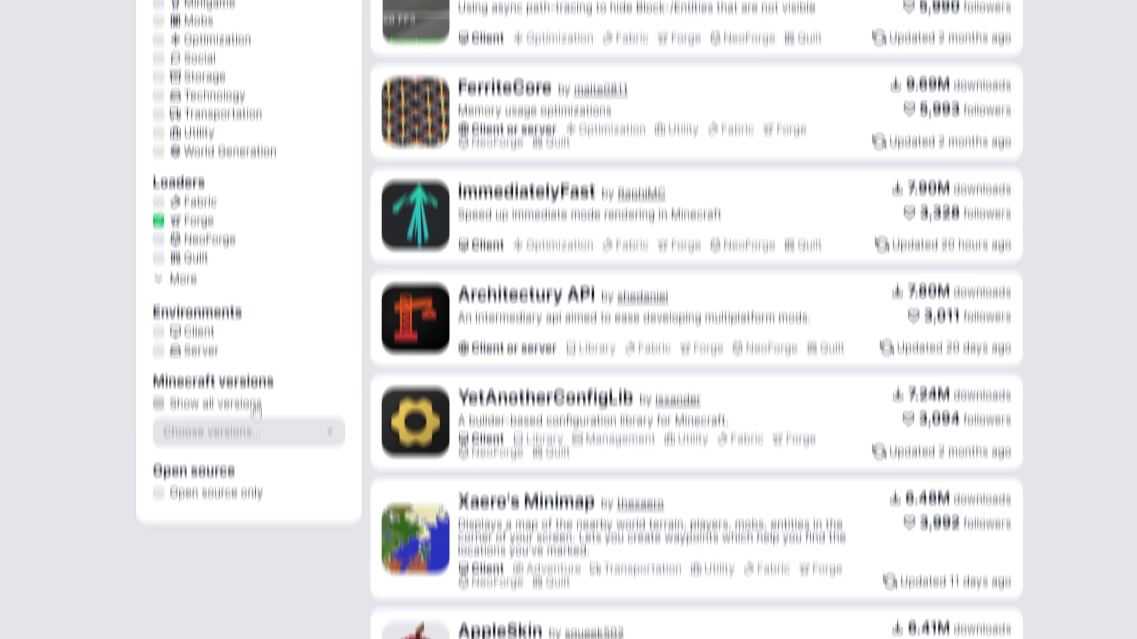
{"action": "left_click", "coordinate": [255, 415]}
{"action": "left_click", "coordinate": [247, 443]}
{"action": "left_click", "coordinate": [248, 441]}
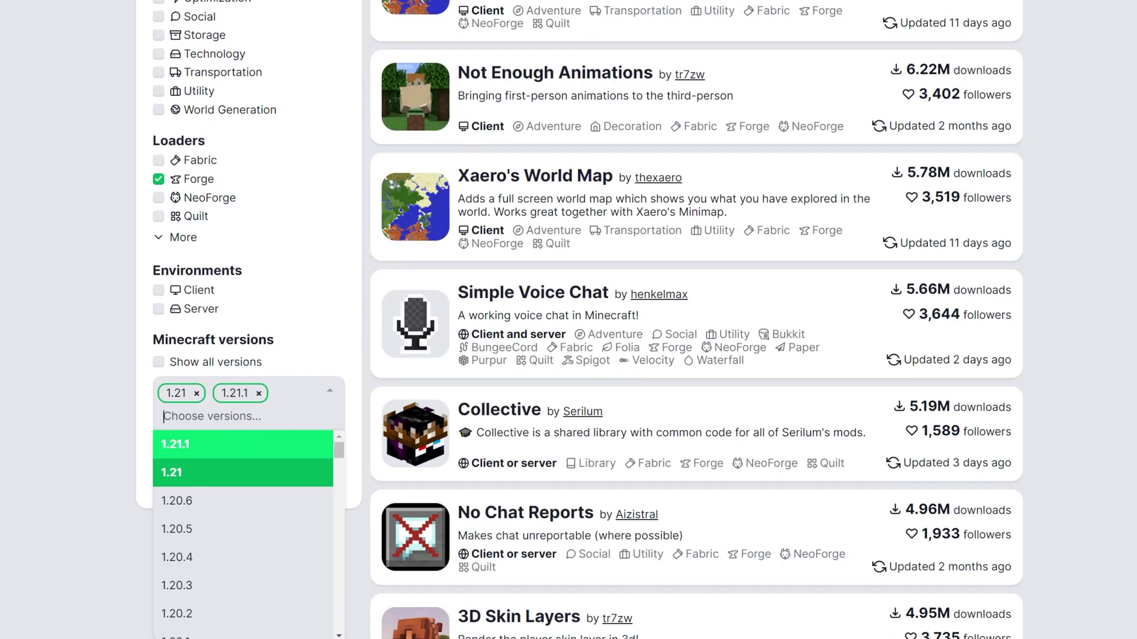
{"action": "left_click", "coordinate": [197, 393]}
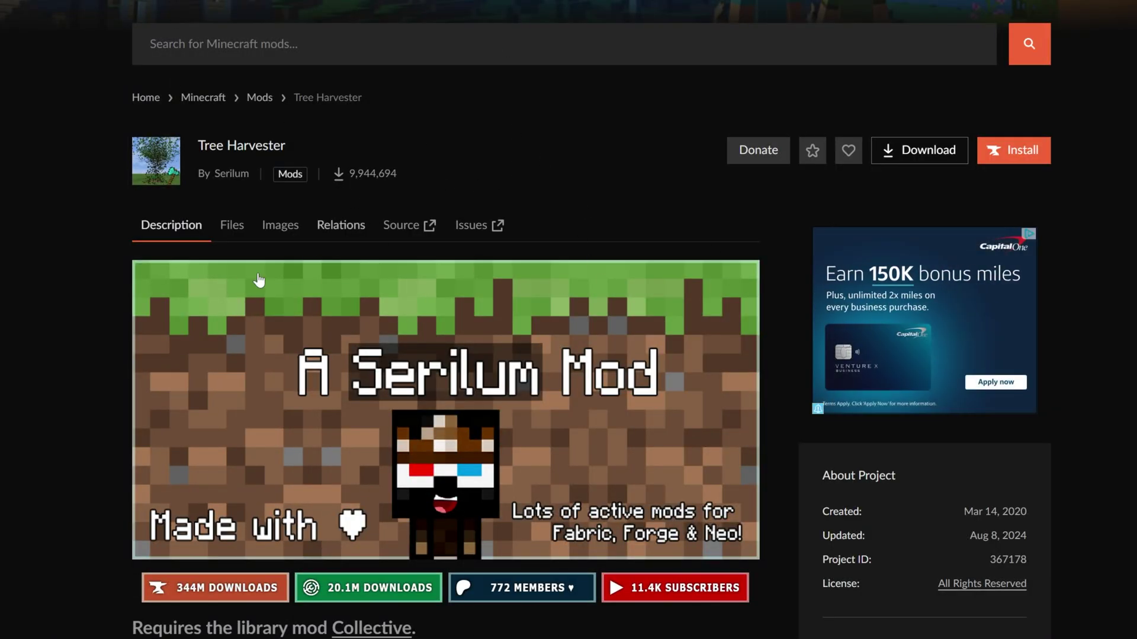
Open the files of the Tree Harvester mod and filter them by game version 1.21.1 and the Forge mod loader
{"action": "left_click", "coordinate": [231, 226]}
{"action": "scroll", "coordinate": [372, 209], "scroll_direction": "down", "scroll_amount": 4}
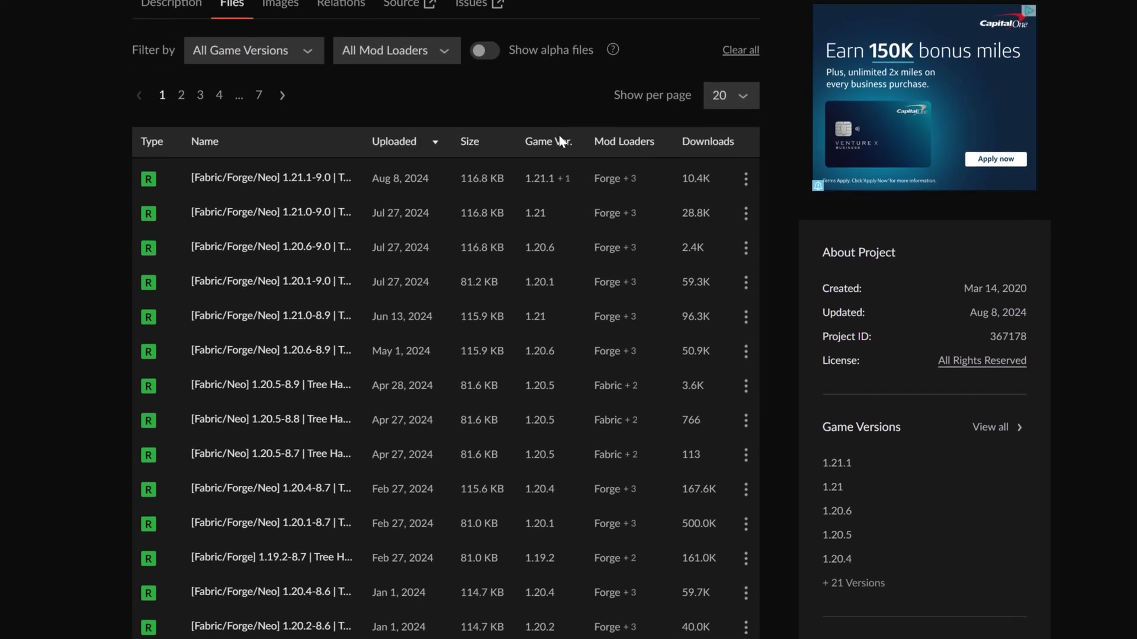
{"action": "left_click", "coordinate": [307, 58]}
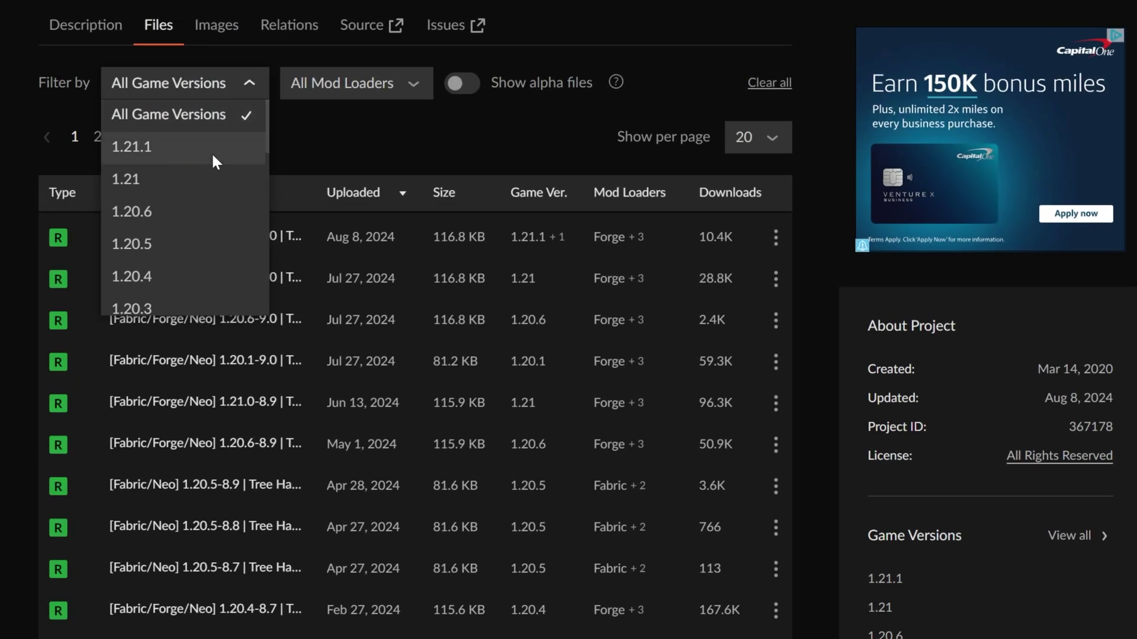
{"action": "left_click", "coordinate": [276, 104]}
{"action": "left_click", "coordinate": [377, 44]}
{"action": "left_click", "coordinate": [327, 148]}
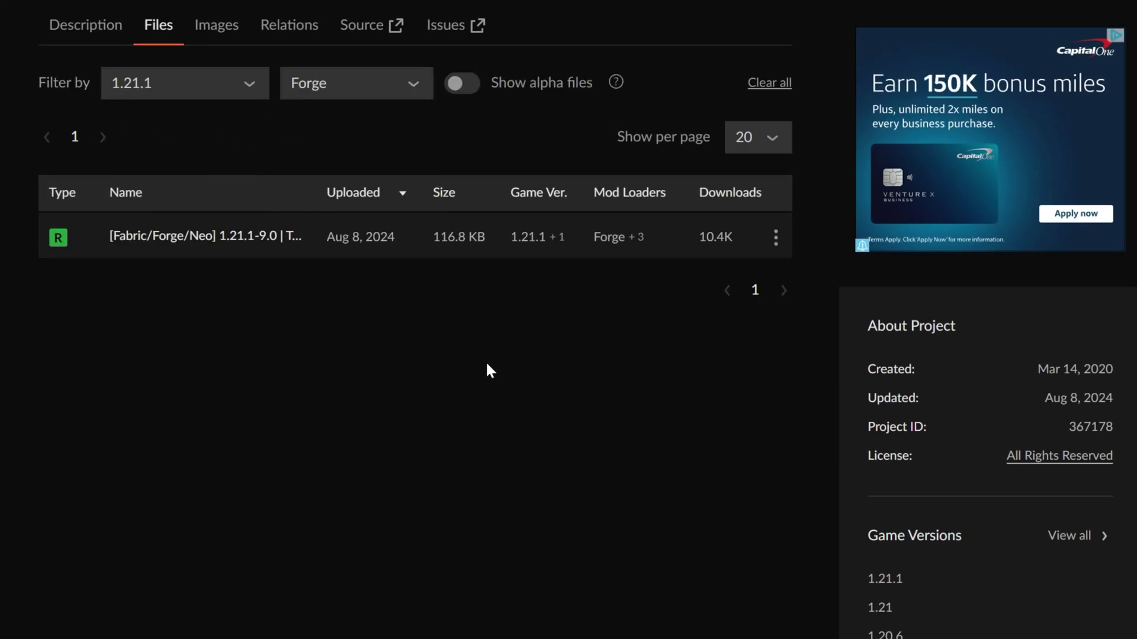
Download the Tree Harvester file treeharvester-1.21.1-9.0.jar to the Downloads folder and return to the mod's file list
{"action": "left_click", "coordinate": [775, 237]}
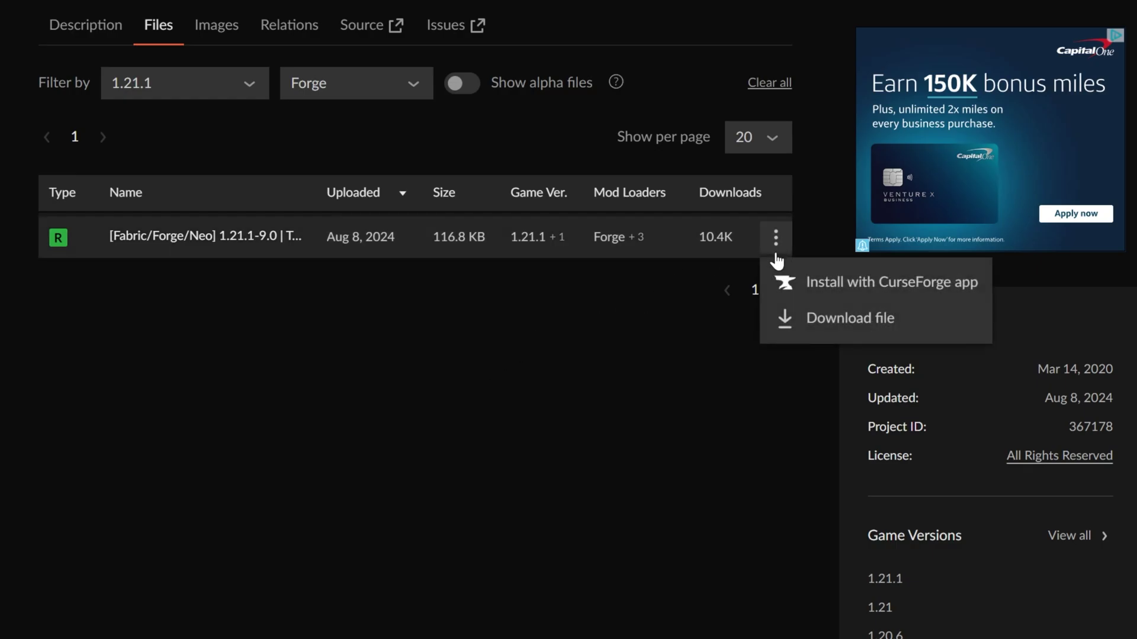
{"action": "left_click", "coordinate": [817, 318]}
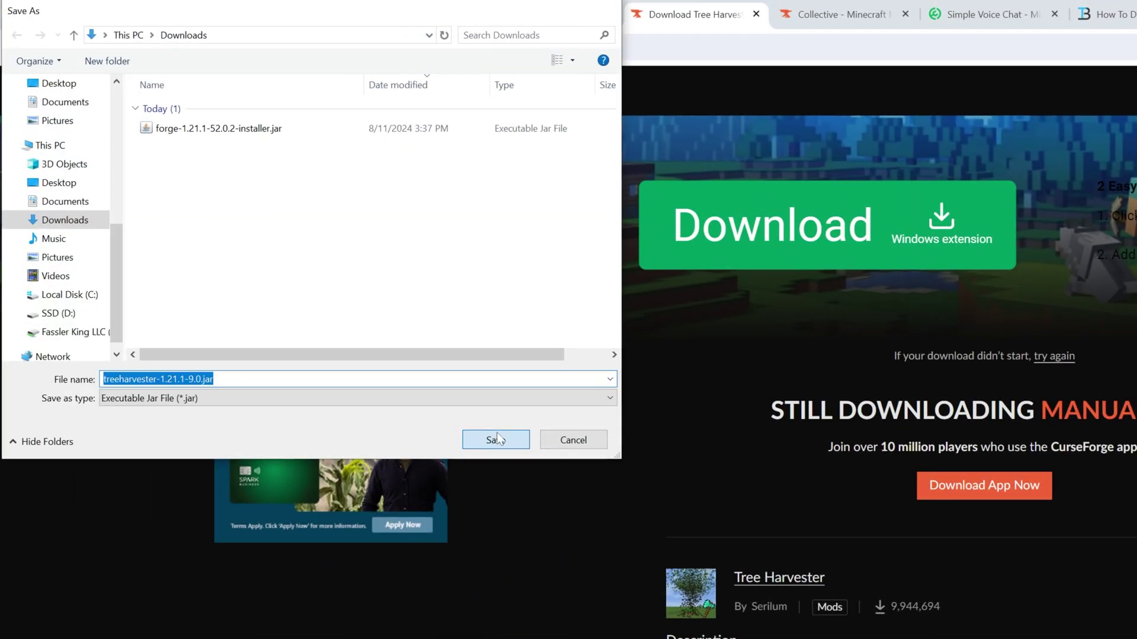
{"action": "left_click", "coordinate": [496, 439]}
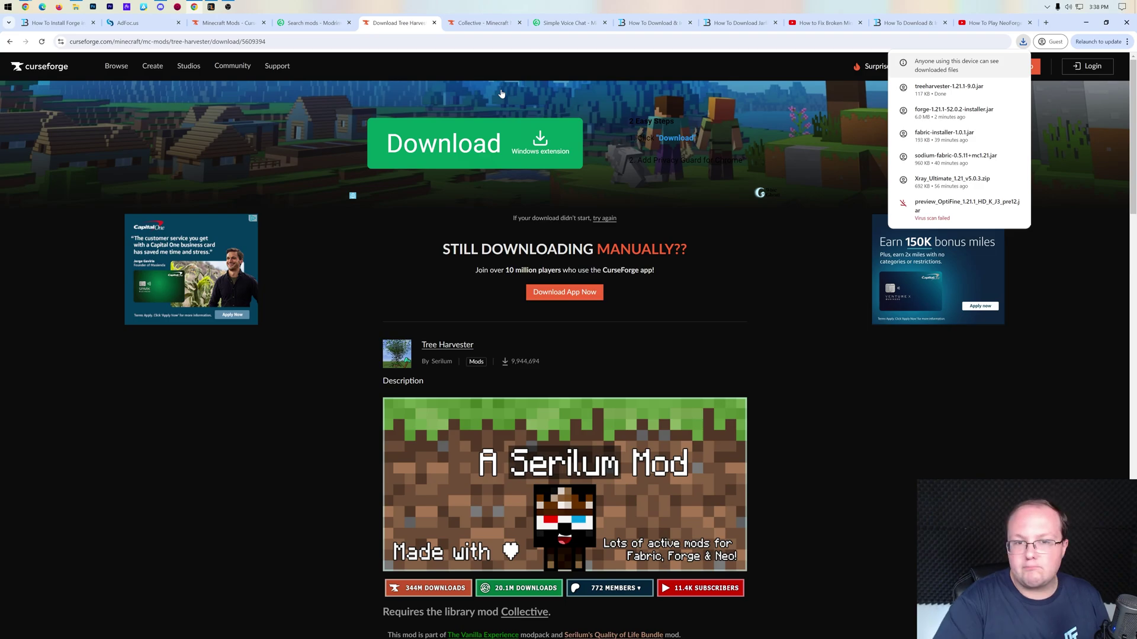
{"action": "key", "text": "alt+Left"}
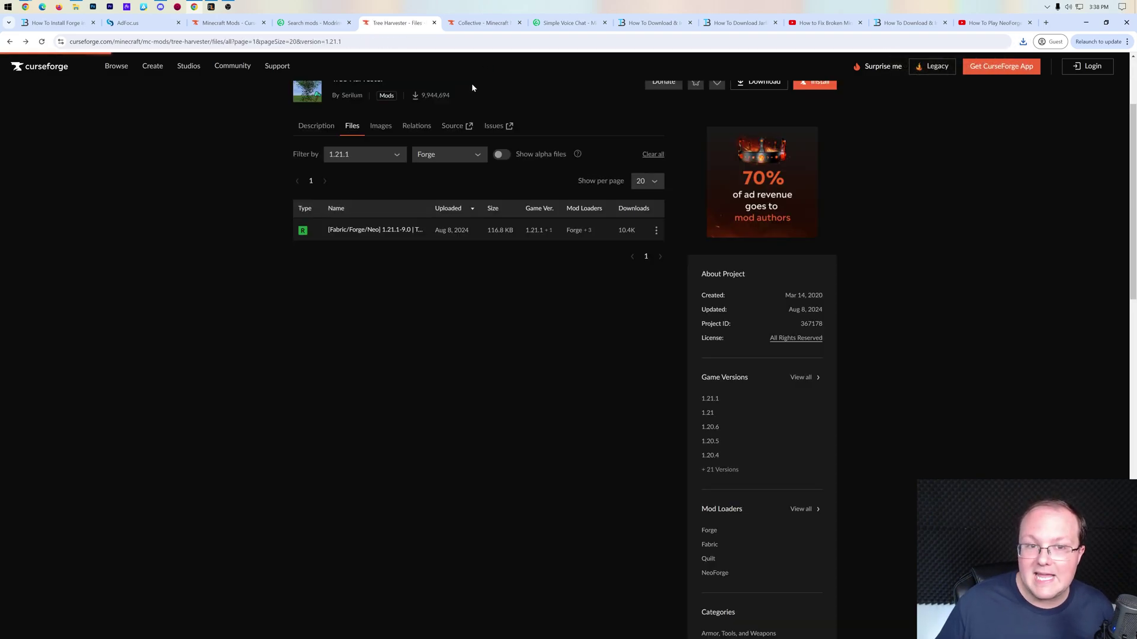
Download the Forge-compatible 1.21.1 file of the Collective library mod, collective-1.21.1-7.81.jar, to the Downloads folder
{"action": "key", "text": "ctrl+Tab"}
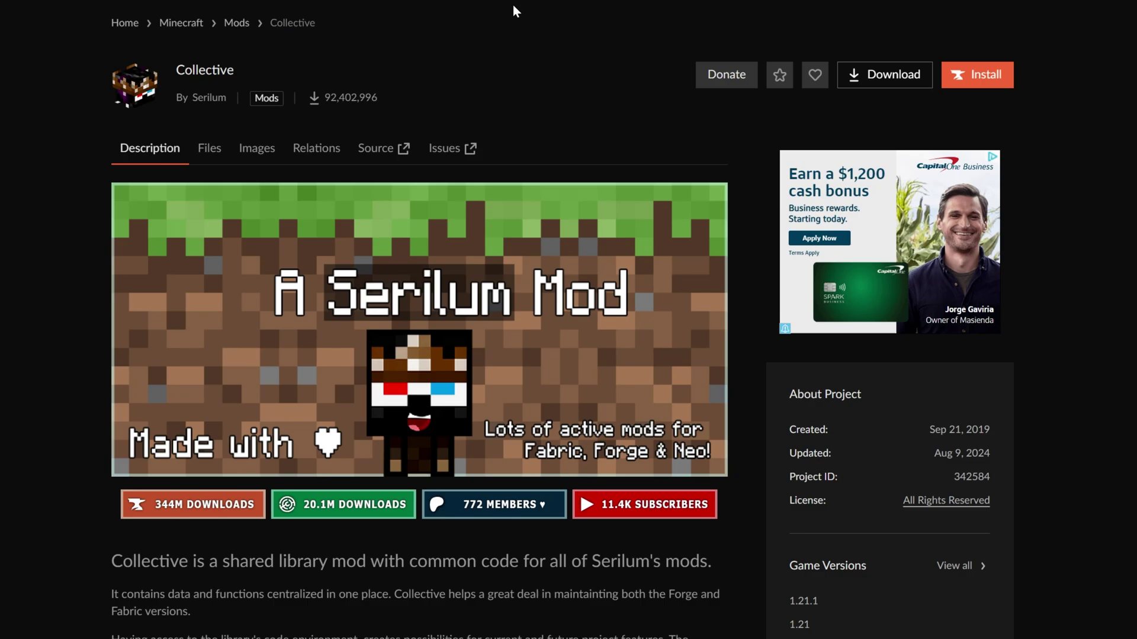
{"action": "left_click", "coordinate": [205, 151]}
{"action": "scroll", "coordinate": [381, 112], "scroll_direction": "down", "scroll_amount": 3}
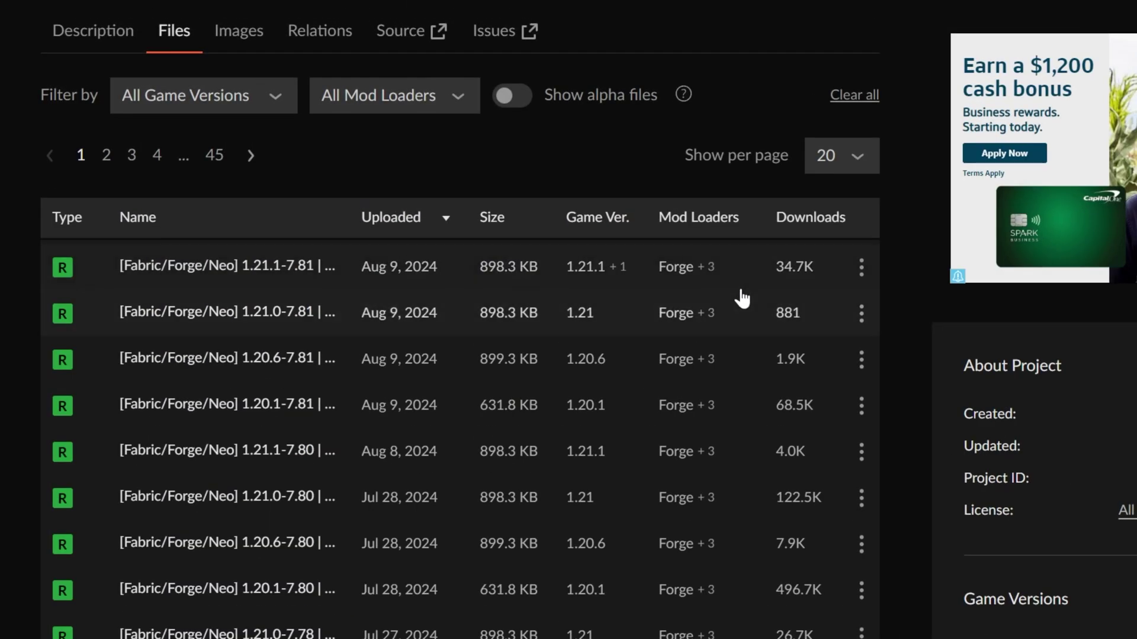
{"action": "left_click", "coordinate": [861, 269]}
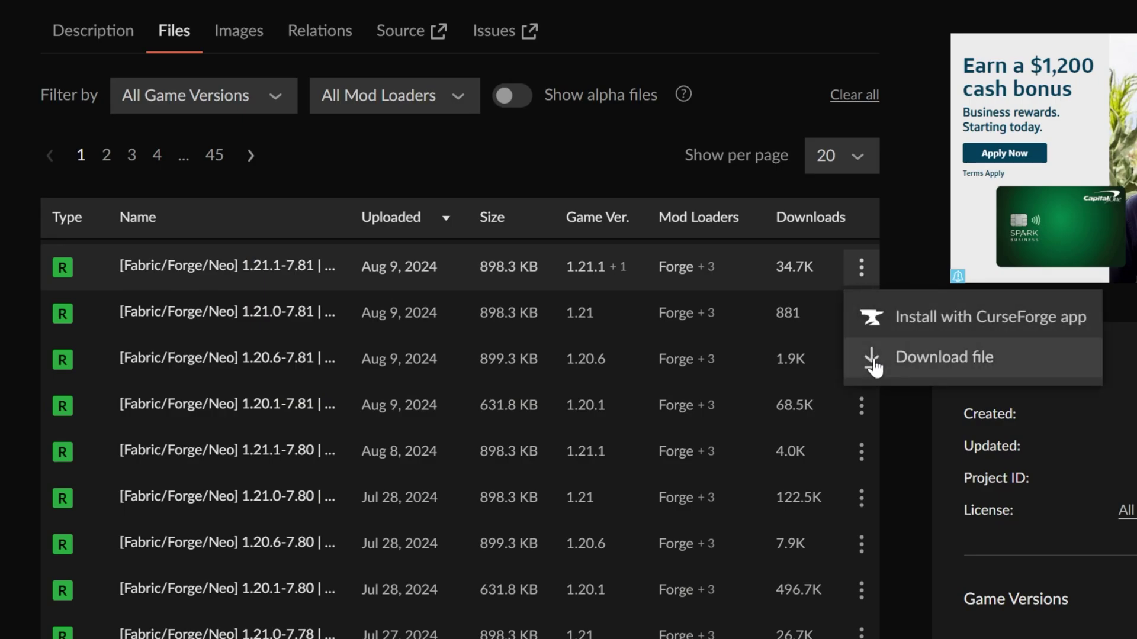
{"action": "left_click", "coordinate": [801, 430]}
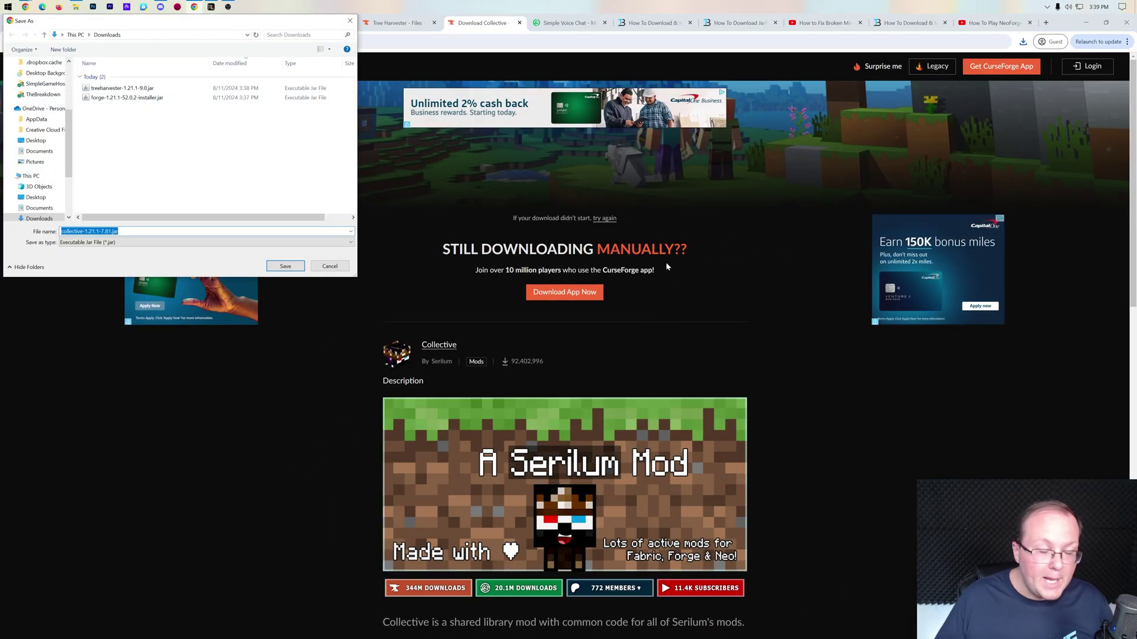
{"action": "left_click", "coordinate": [286, 266]}
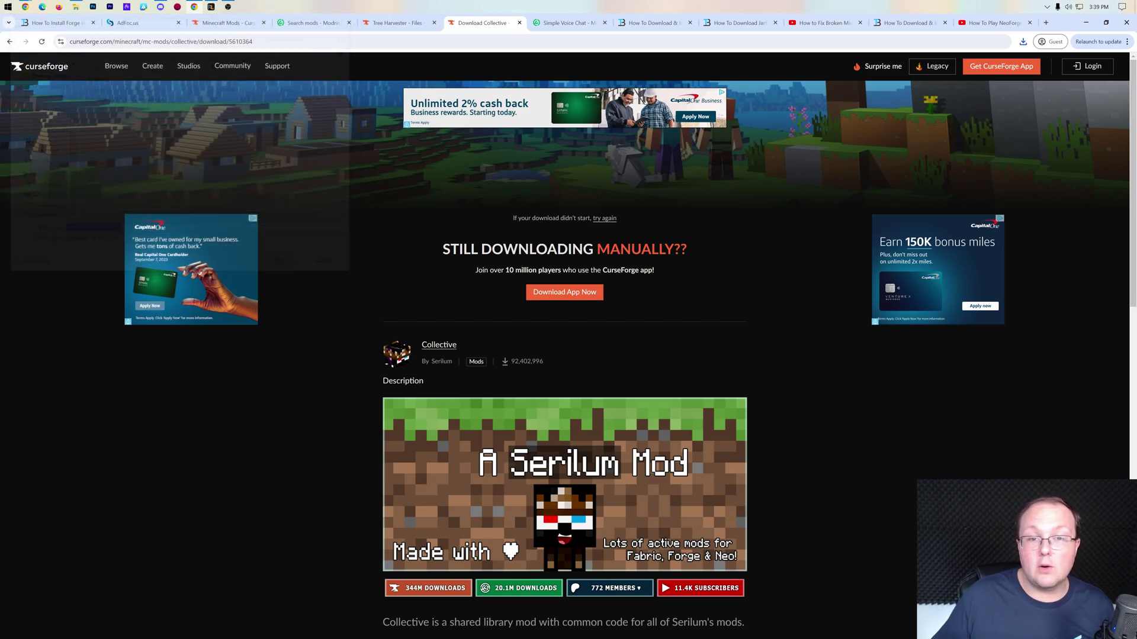
Review the Tree Harvester description for the library mod it requires
{"action": "left_click", "coordinate": [396, 23]}
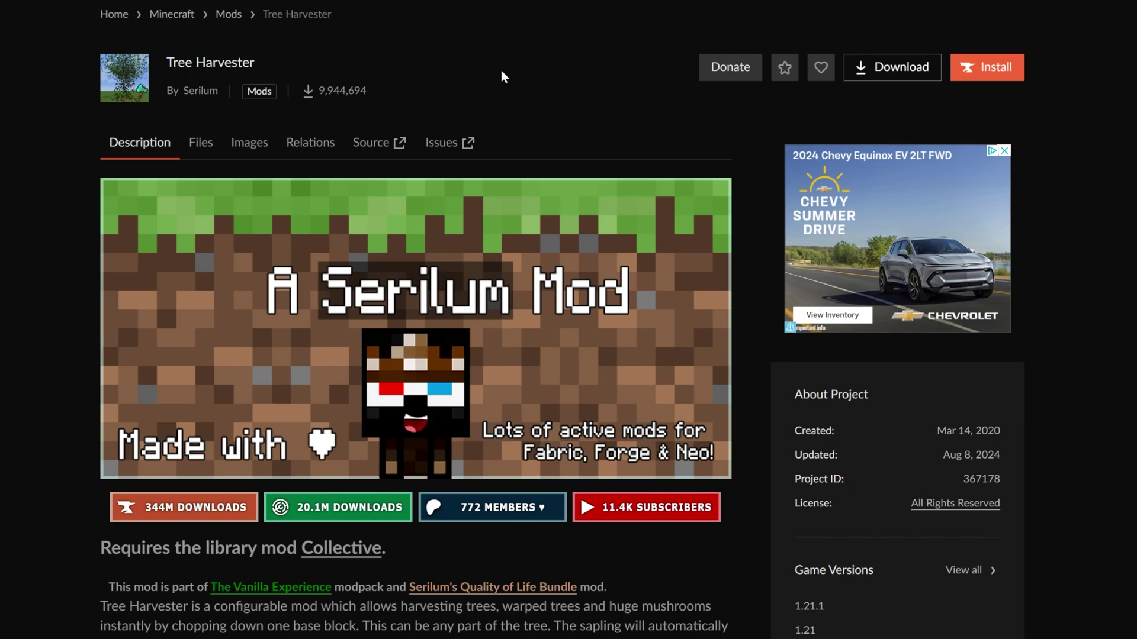
{"action": "scroll", "coordinate": [520, 72], "scroll_direction": "down", "scroll_amount": 4}
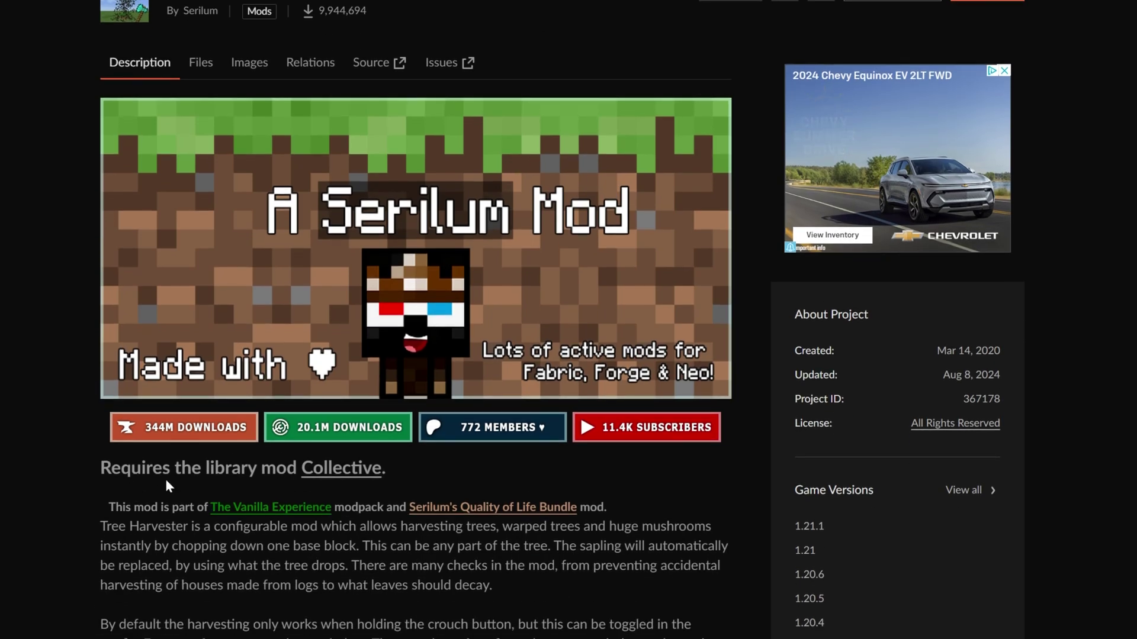
{"action": "left_click_drag", "start_coordinate": [111, 322], "coordinate": [411, 333]}
{"action": "left_click", "coordinate": [410, 332]}
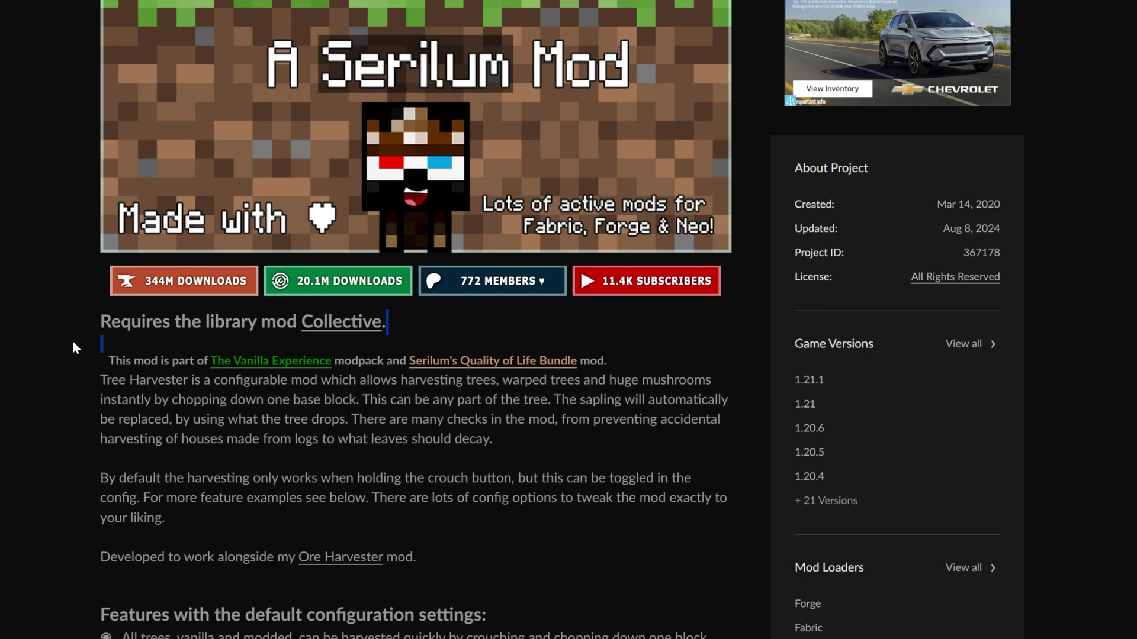
{"action": "triple_click", "coordinate": [47, 326]}
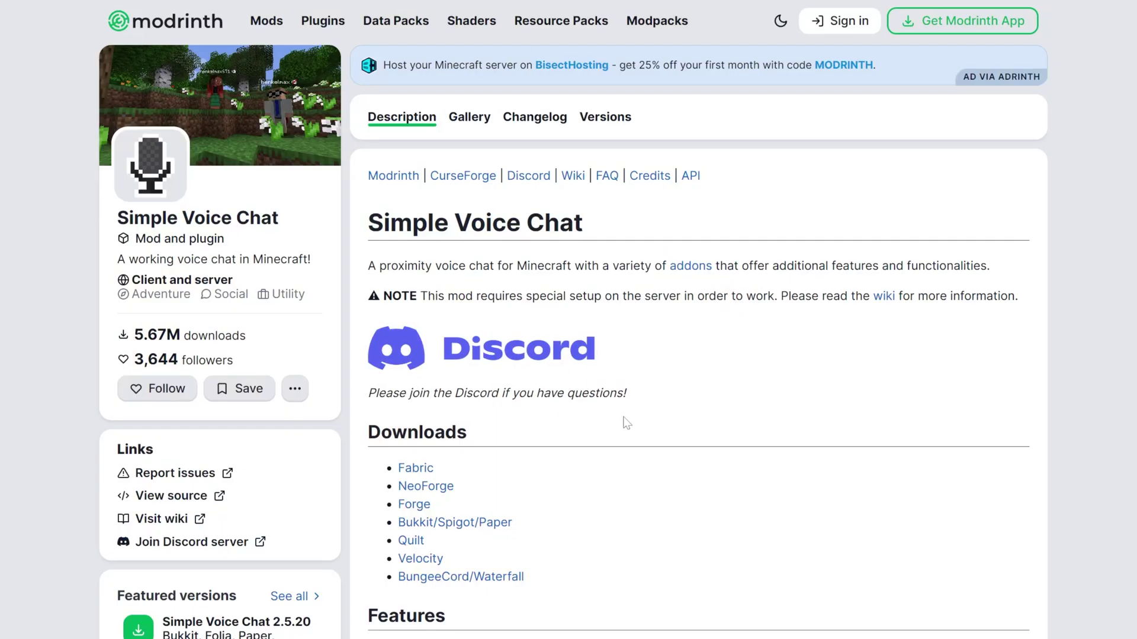
Open the versions of Simple Voice Chat on Modrinth and filter them by the Forge loader and game version 1.21.1
{"action": "scroll", "coordinate": [621, 424], "scroll_direction": "down", "scroll_amount": 1}
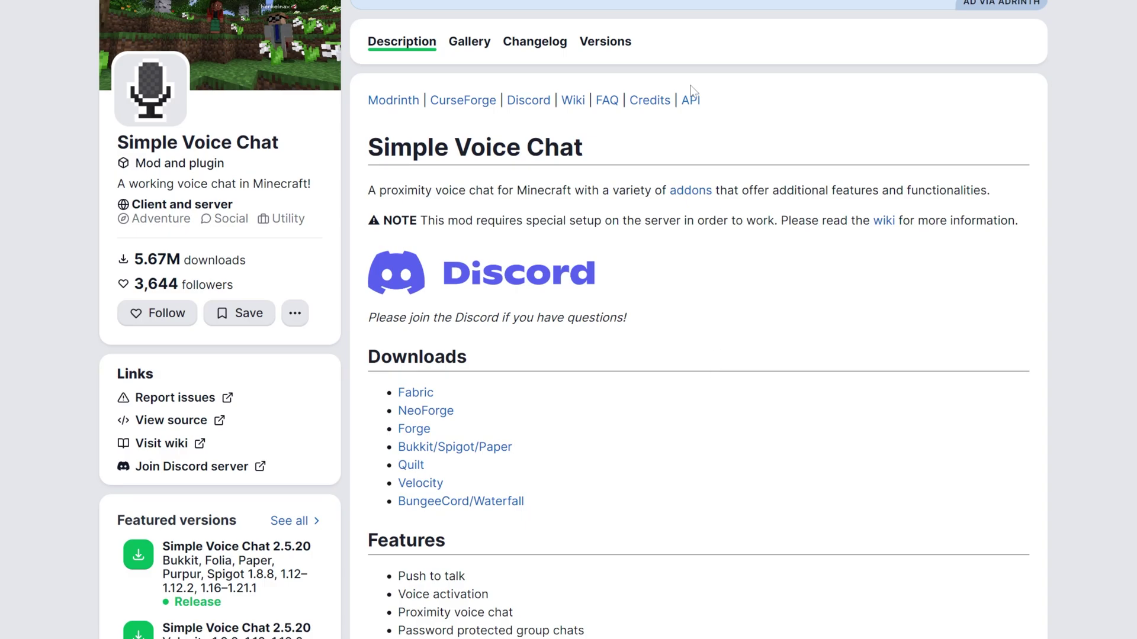
{"action": "left_click", "coordinate": [607, 52]}
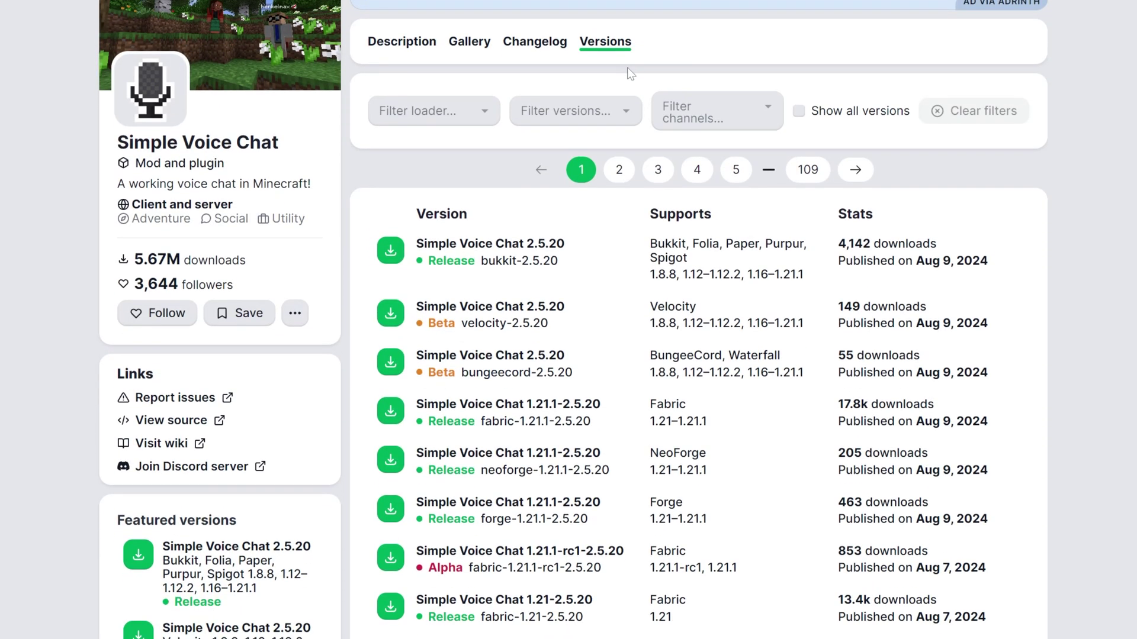
{"action": "left_click", "coordinate": [449, 114]}
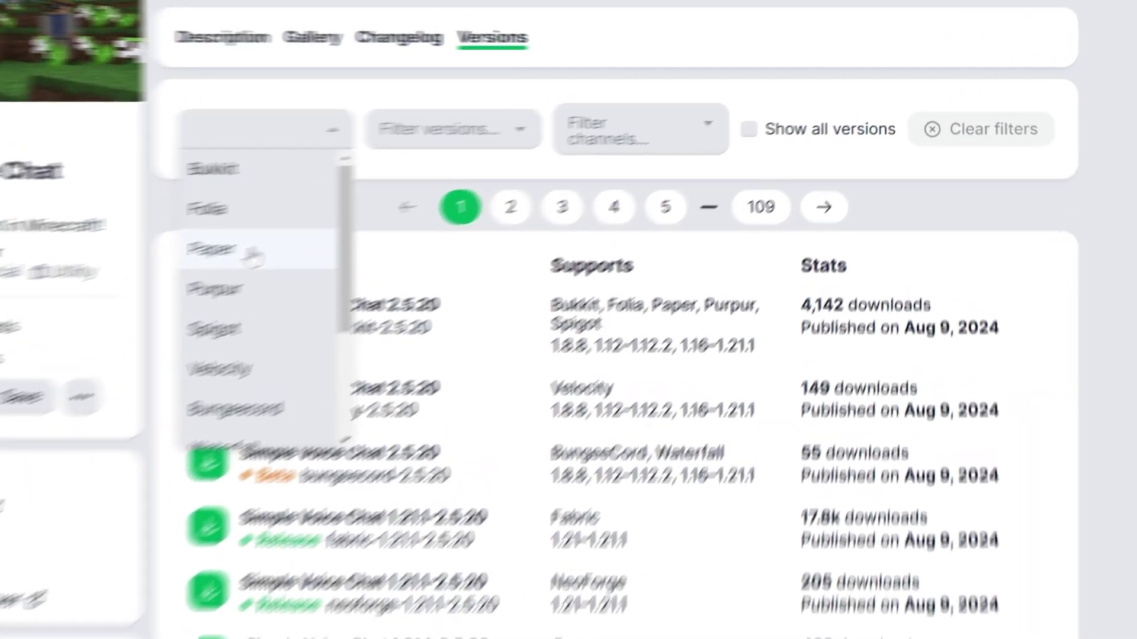
{"action": "scroll", "coordinate": [410, 264], "scroll_direction": "down", "scroll_amount": 2}
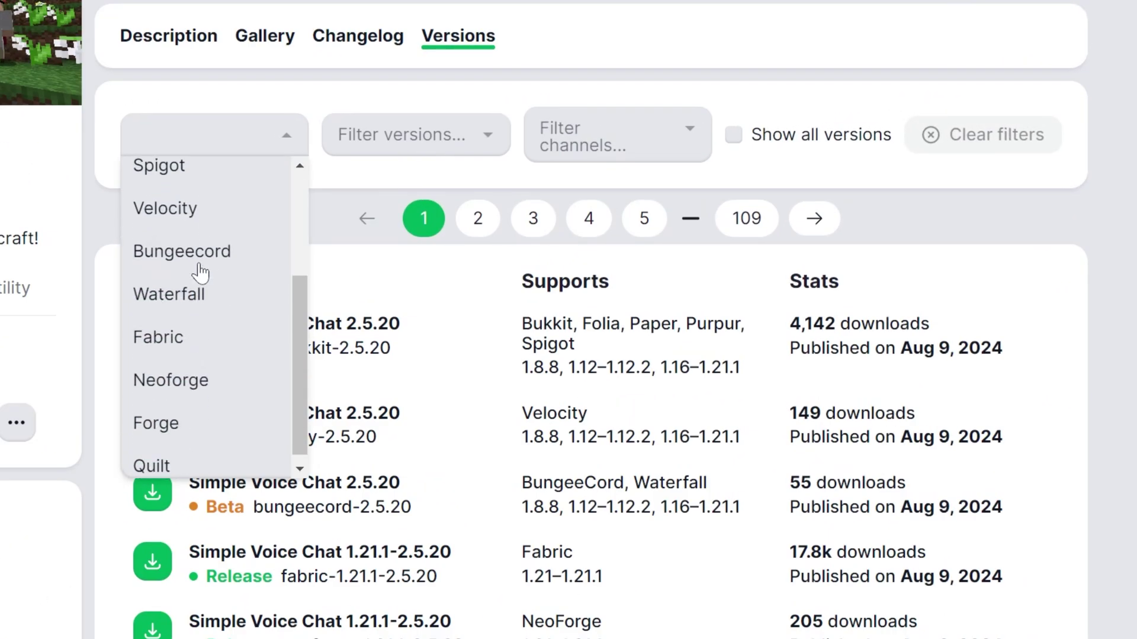
{"action": "left_click", "coordinate": [169, 413]}
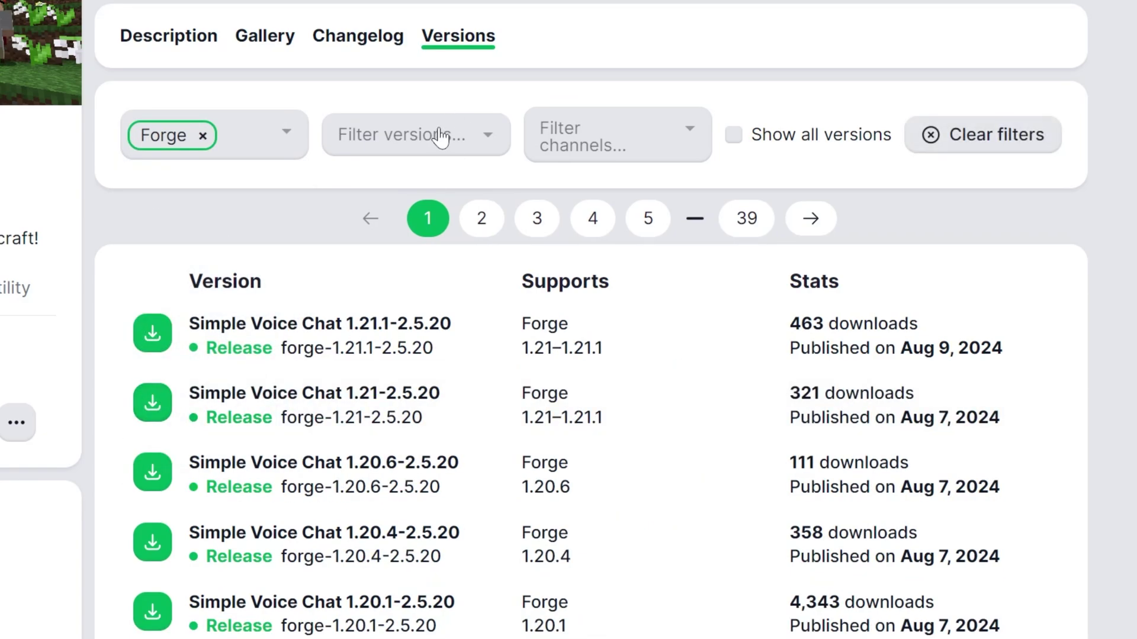
{"action": "left_click", "coordinate": [437, 137]}
{"action": "left_click", "coordinate": [413, 178]}
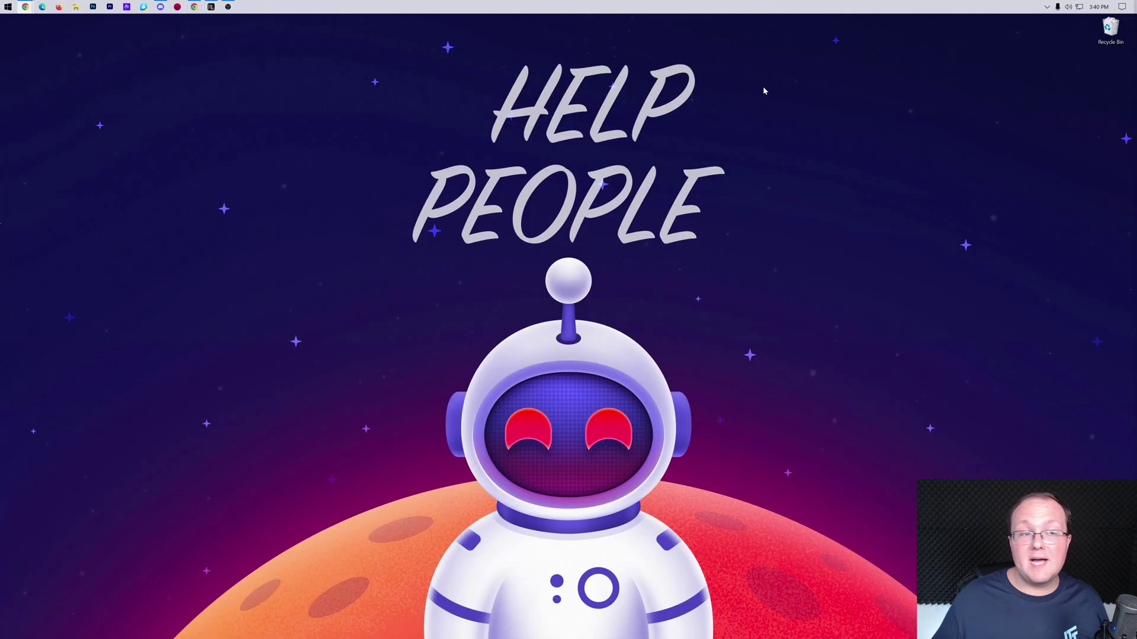
Move the Forge installer and the Collective, Tree Harvester and Simple Voice Chat jar files from Downloads to the desktop
{"action": "left_click", "coordinate": [76, 7]}
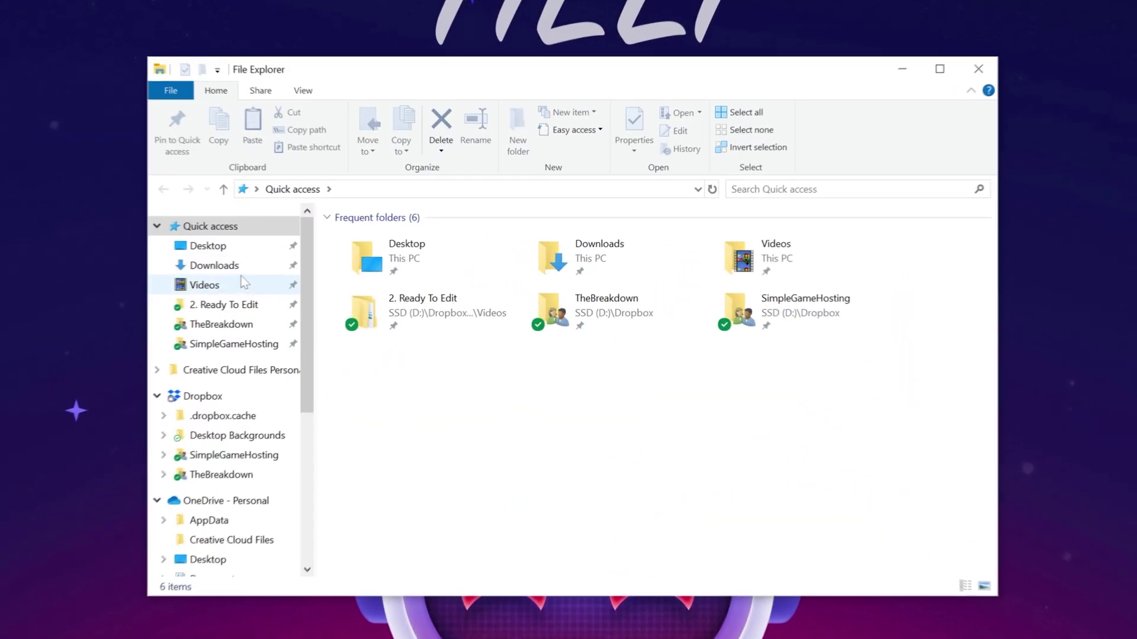
{"action": "left_click", "coordinate": [372, 263]}
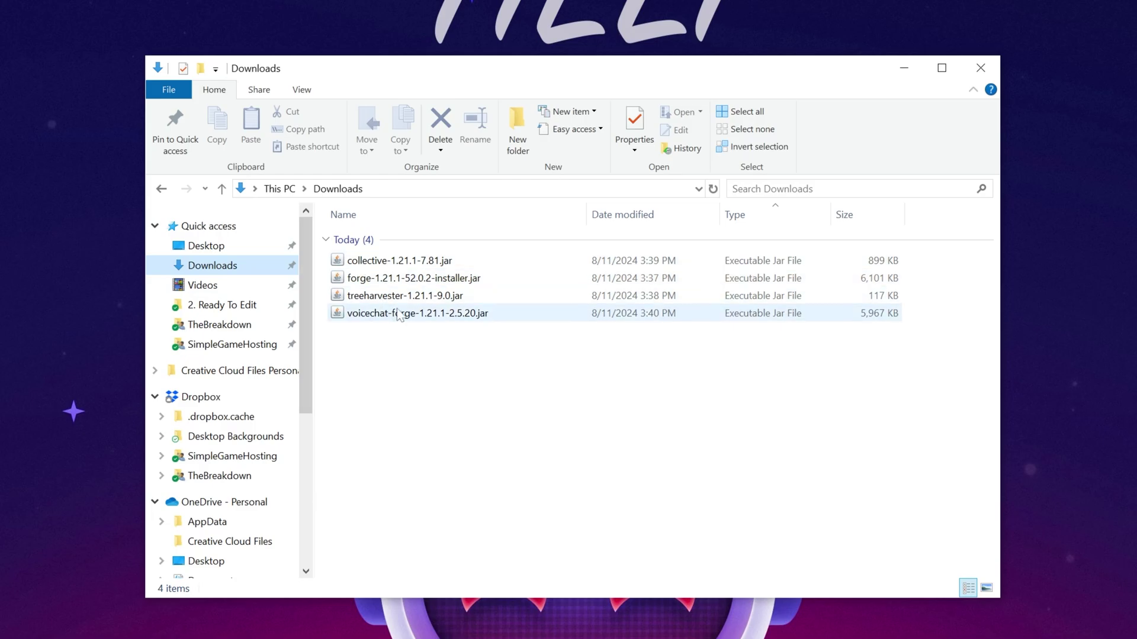
{"action": "left_click_drag", "start_coordinate": [406, 330], "coordinate": [172, 45]}
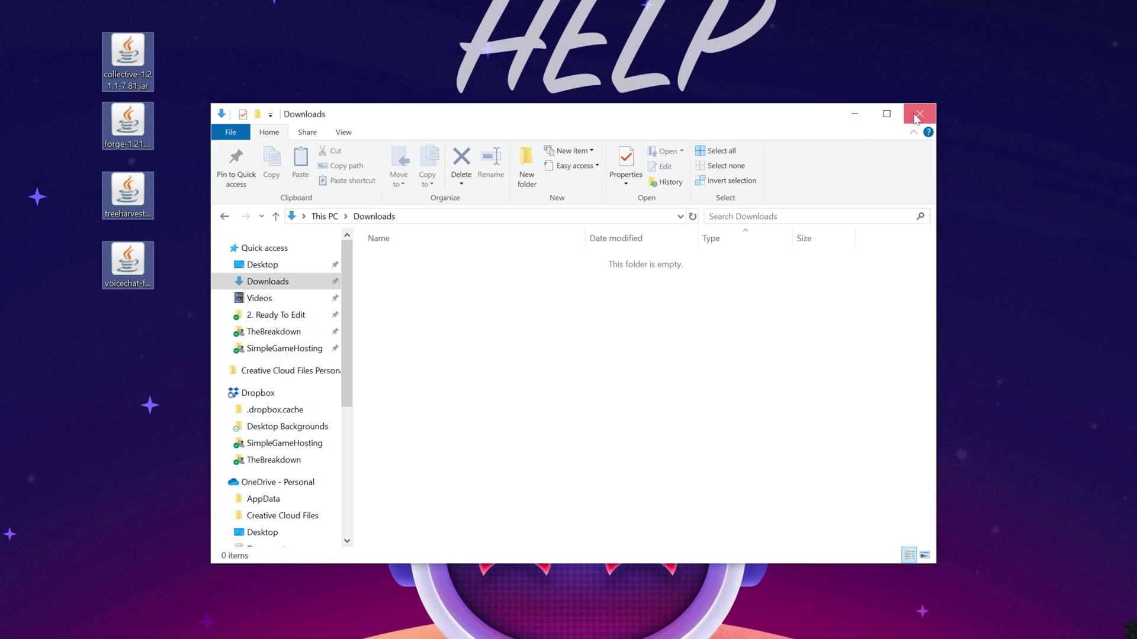
{"action": "left_click", "coordinate": [918, 114]}
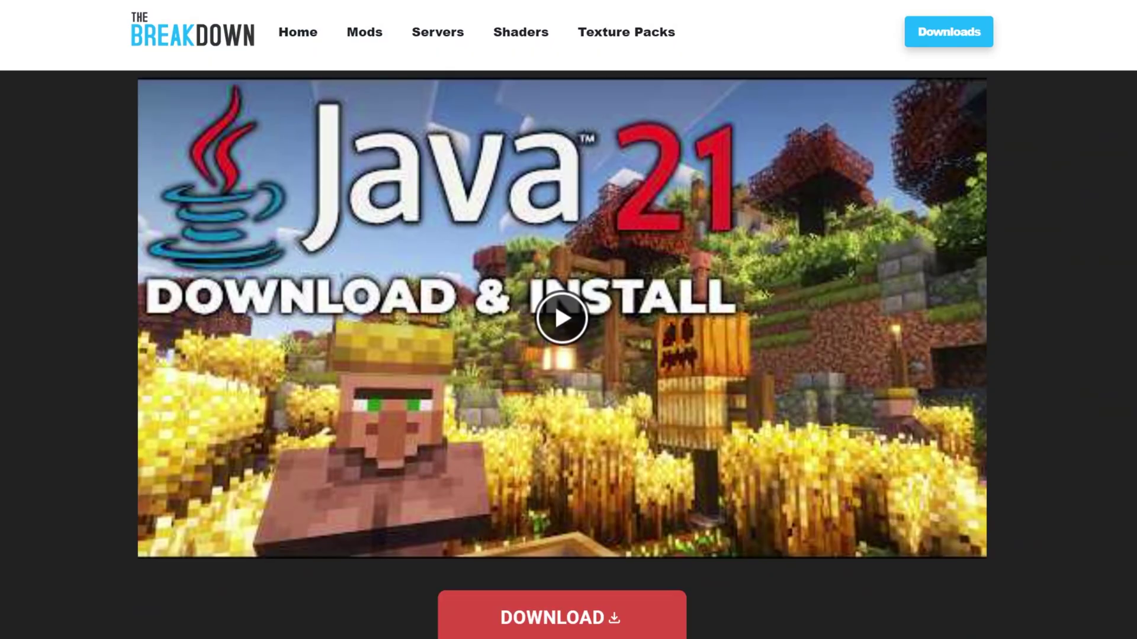
Look through the guide on downloading and installing Java for Minecraft mods and servers
{"action": "scroll", "coordinate": [77, 338], "scroll_direction": "down", "scroll_amount": 5}
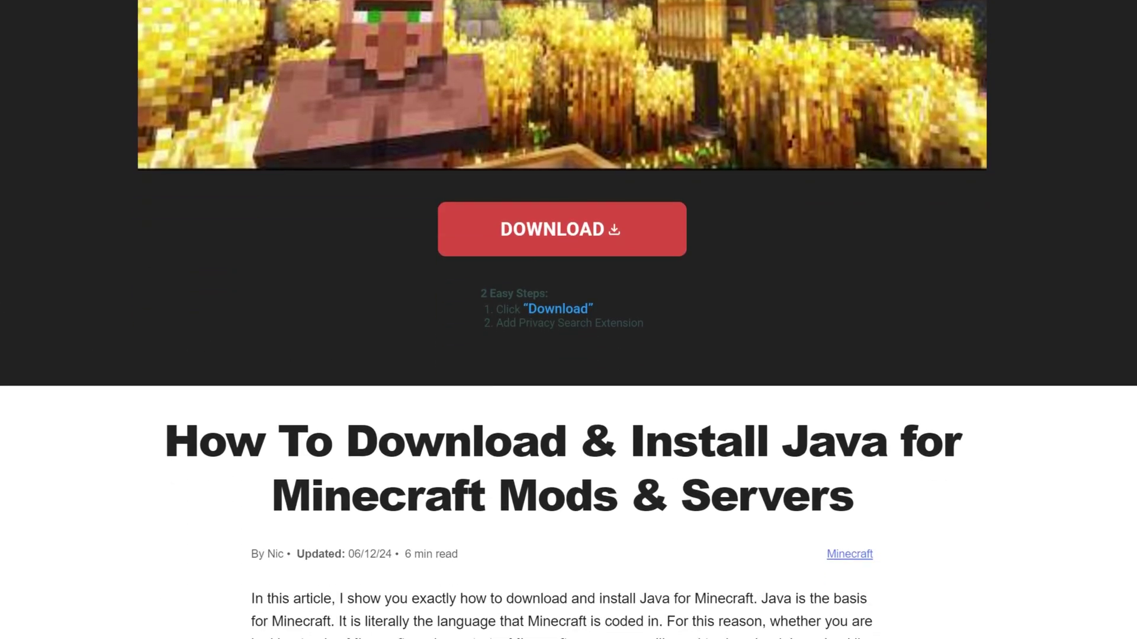
{"action": "left_click_drag", "start_coordinate": [272, 494], "coordinate": [617, 495]}
{"action": "scroll", "coordinate": [728, 481], "scroll_direction": "down", "scroll_amount": 11}
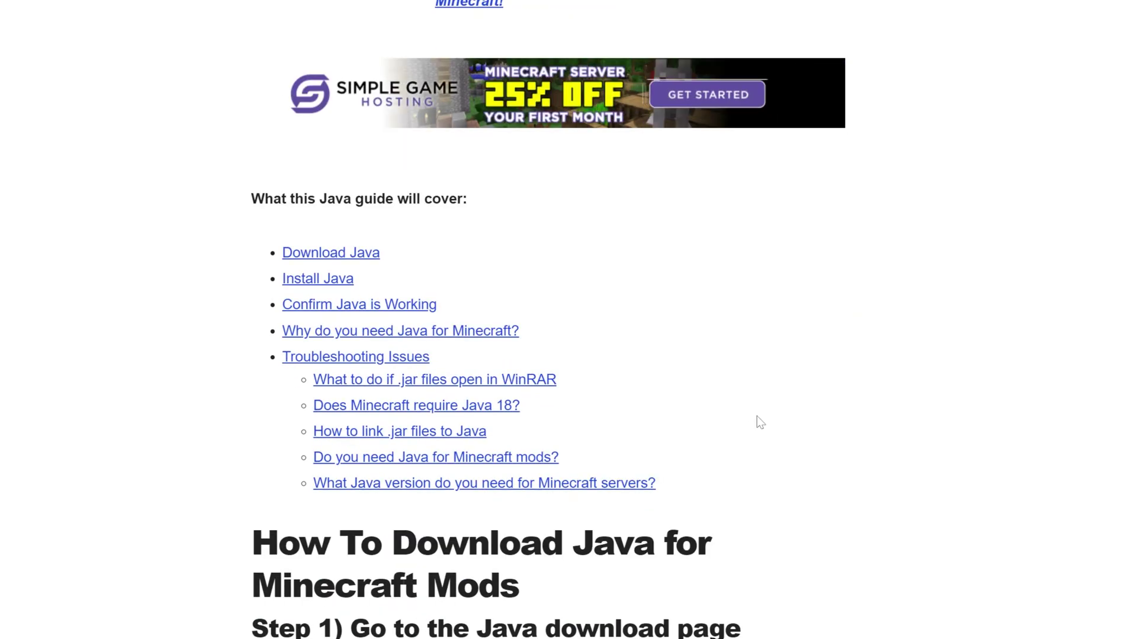
{"action": "scroll", "coordinate": [756, 415], "scroll_direction": "up", "scroll_amount": 13}
{"action": "scroll", "coordinate": [1004, 449], "scroll_direction": "up", "scroll_amount": 4}
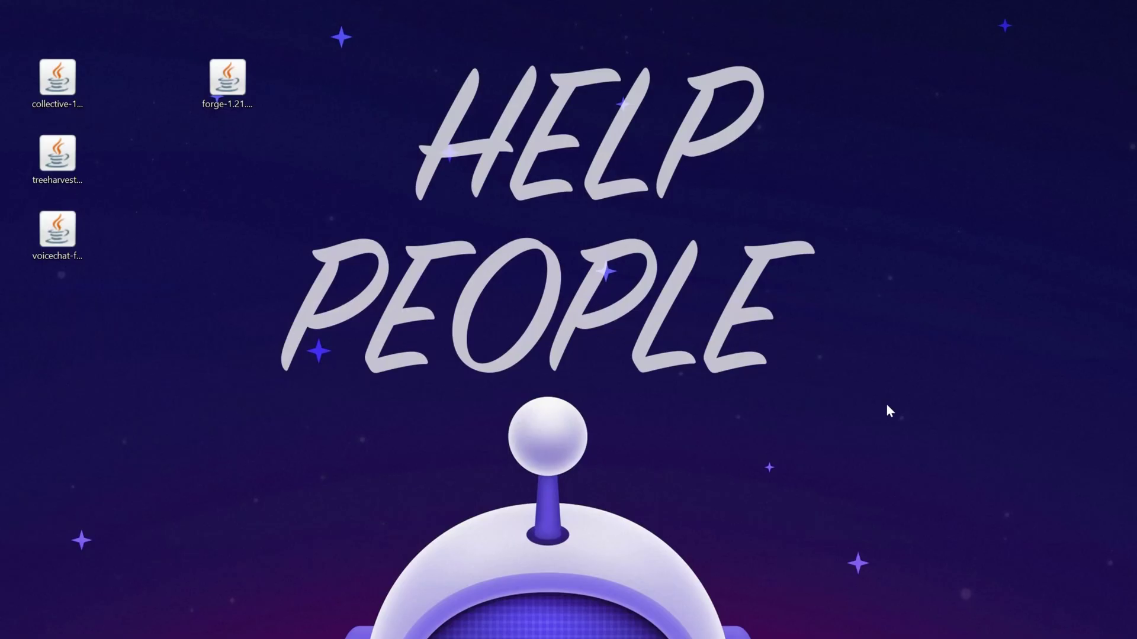
Open the Forge installer jar with Java(TM) Platform SE binary and install the Forge 1.21.1 client in the default .minecraft folder
{"action": "right_click", "coordinate": [214, 84]}
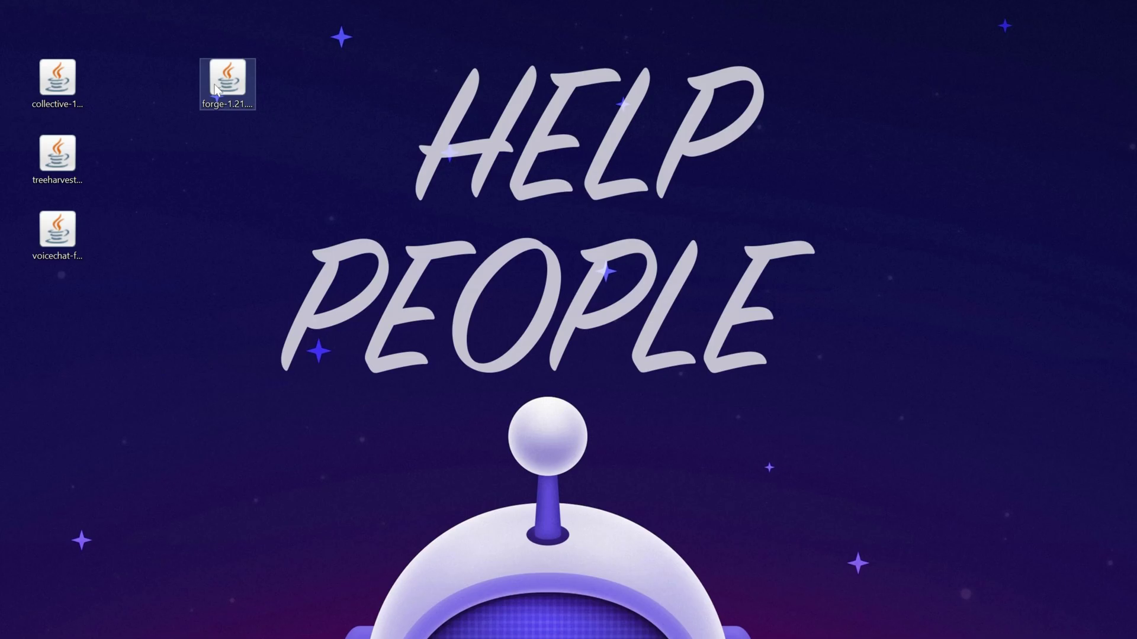
{"action": "left_click", "coordinate": [255, 215]}
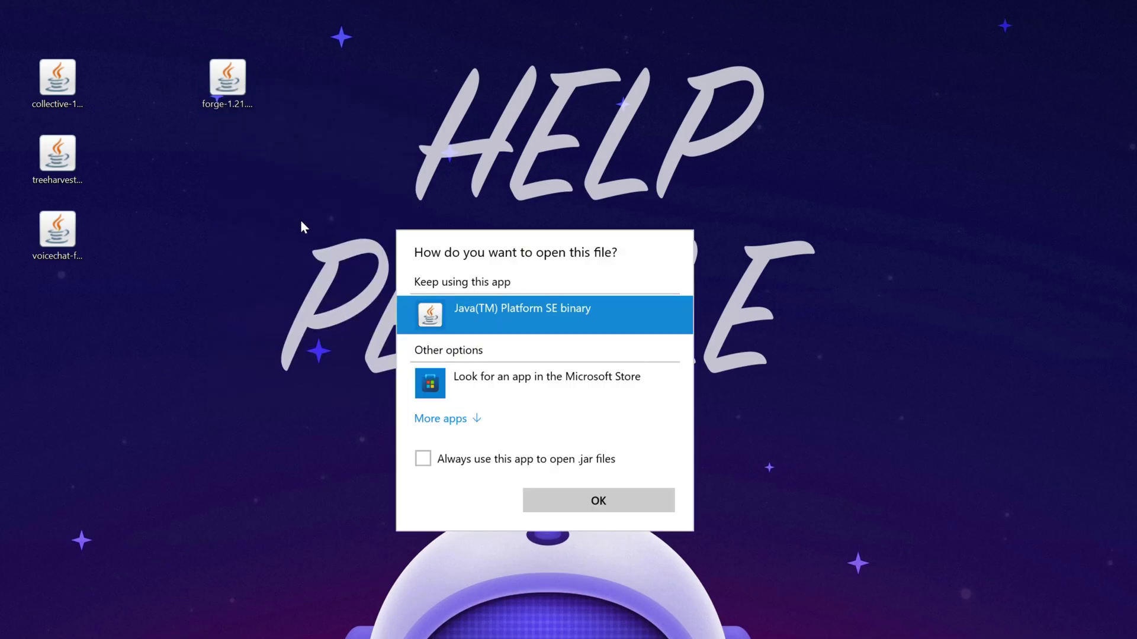
{"action": "left_click", "coordinate": [647, 506]}
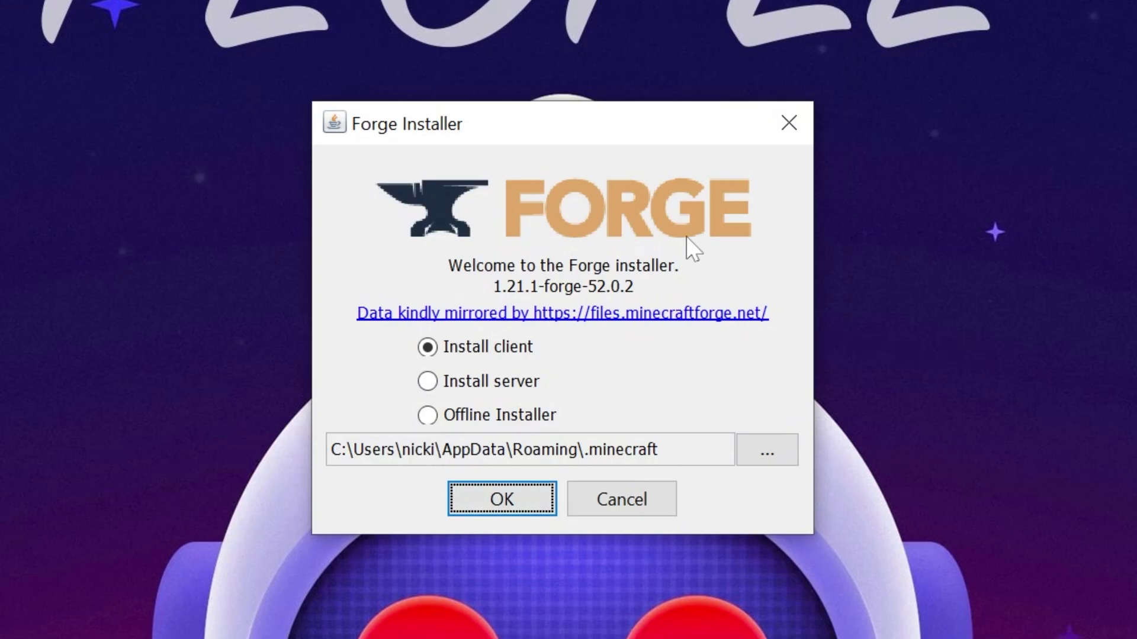
{"action": "left_click", "coordinate": [534, 339]}
{"action": "left_click", "coordinate": [526, 499]}
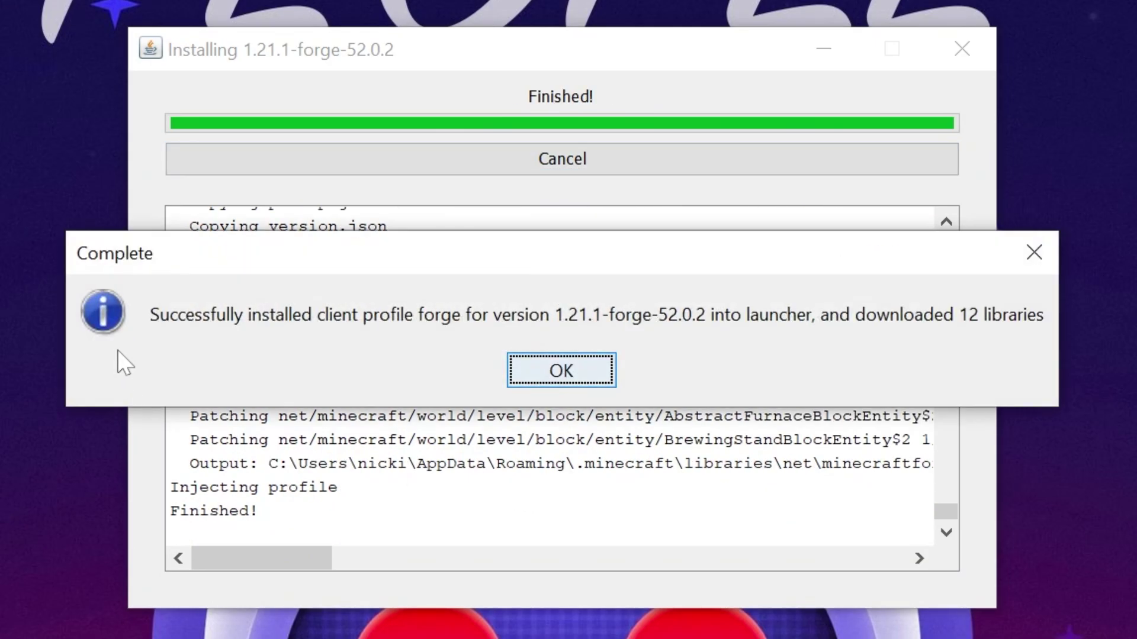
{"action": "left_click", "coordinate": [586, 379]}
Delete the Forge installer from the desktop and line up the three mod files in a row
{"action": "left_click_drag", "start_coordinate": [380, 72], "coordinate": [1110, 49]}
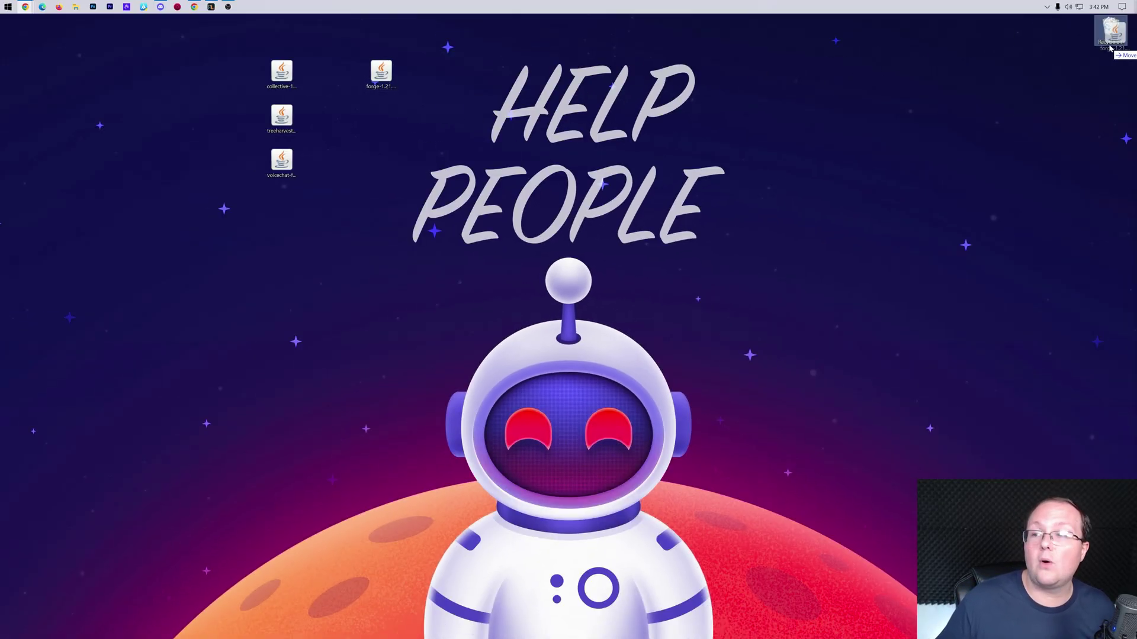
{"action": "left_click_drag", "start_coordinate": [281, 116], "coordinate": [316, 72]}
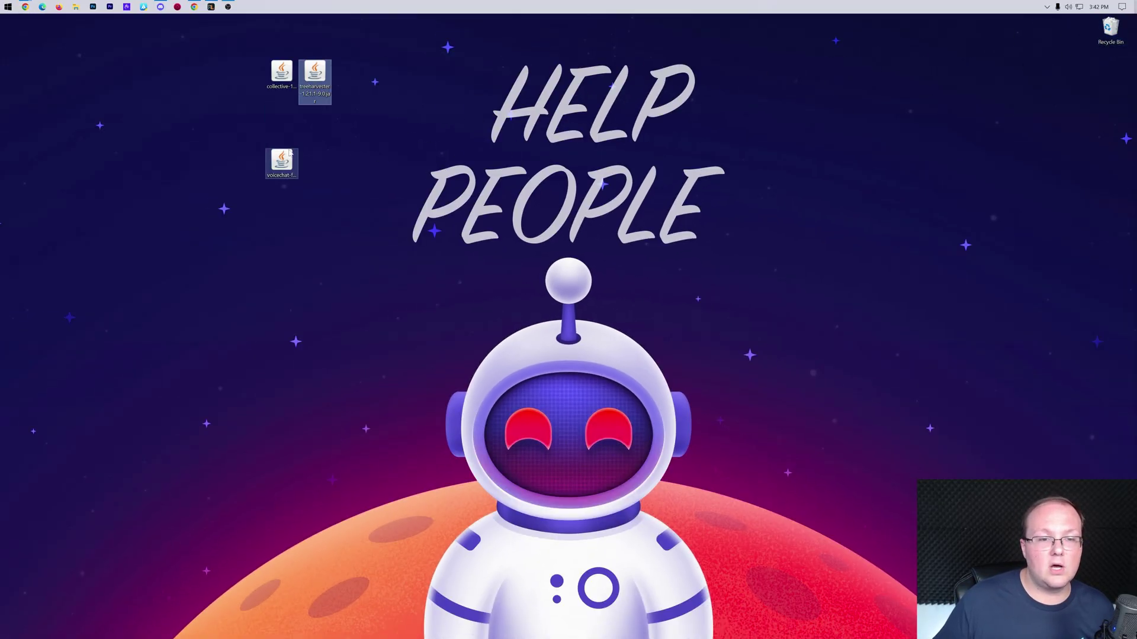
{"action": "left_click_drag", "start_coordinate": [281, 160], "coordinate": [354, 70]}
Open the Minecraft Launcher's Java Edition installations and exclude modded versions from the list
{"action": "left_click", "coordinate": [8, 7]}
{"action": "left_click", "coordinate": [197, 51]}
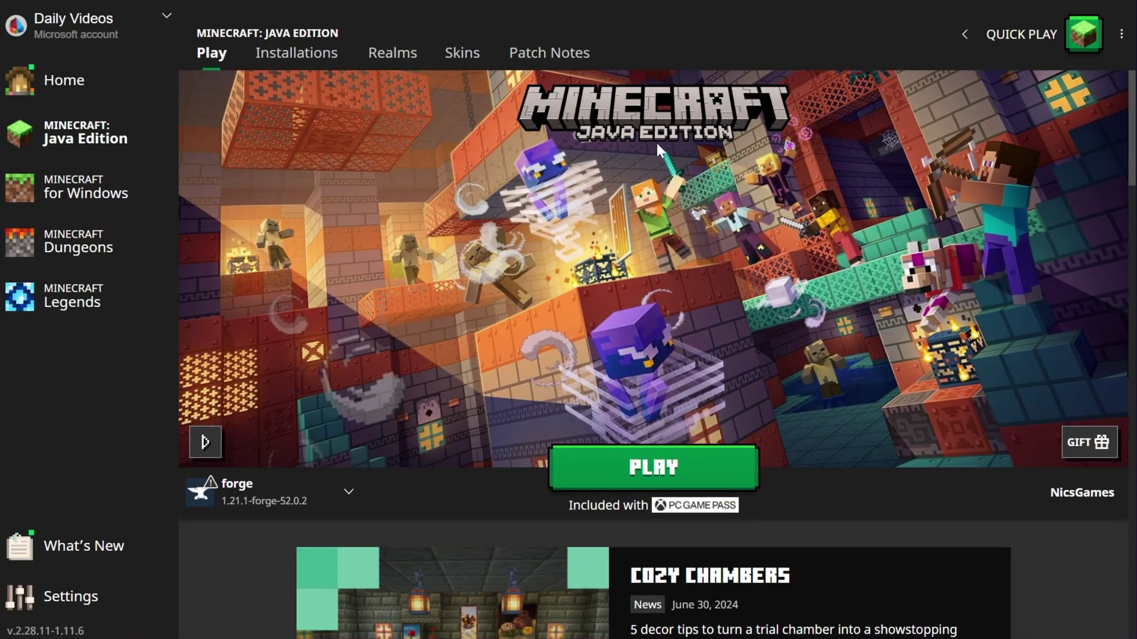
{"action": "left_click", "coordinate": [299, 60]}
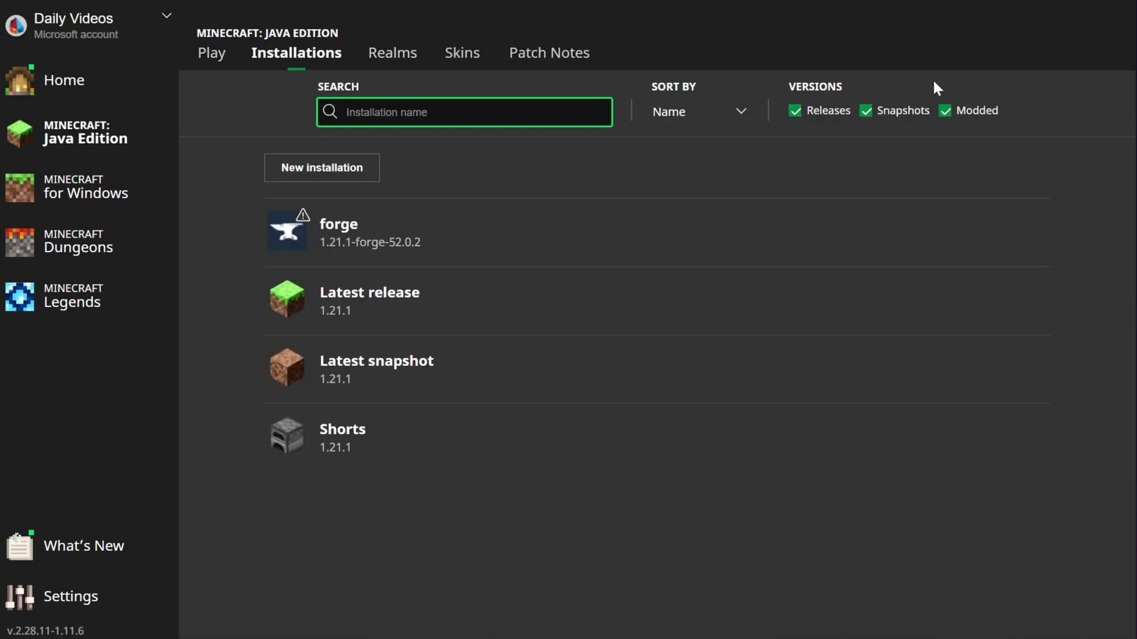
{"action": "left_click", "coordinate": [974, 111]}
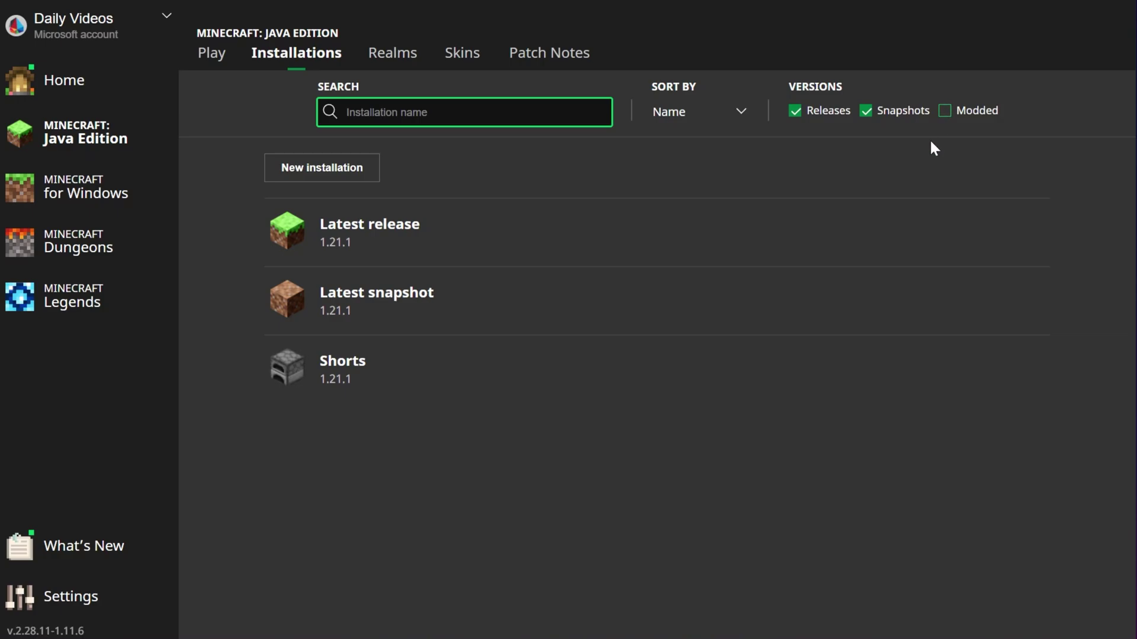
Include modded versions in the installations list and try to launch the forge installation, backing out at the modified-game warning
{"action": "left_click", "coordinate": [945, 111]}
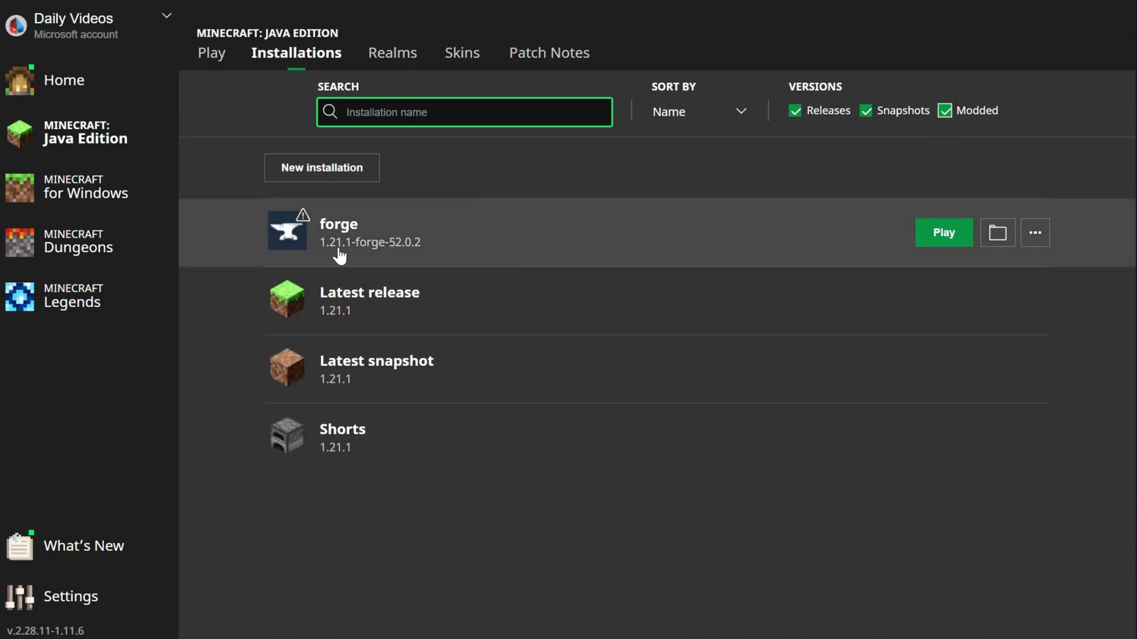
{"action": "left_click", "coordinate": [944, 232]}
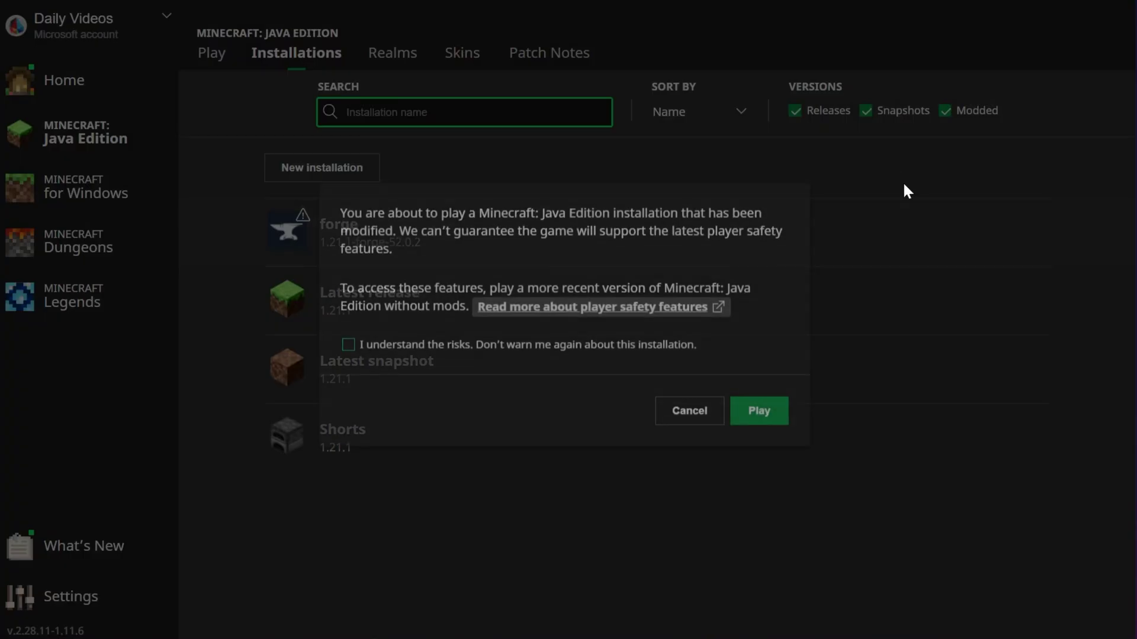
{"action": "left_click", "coordinate": [687, 410]}
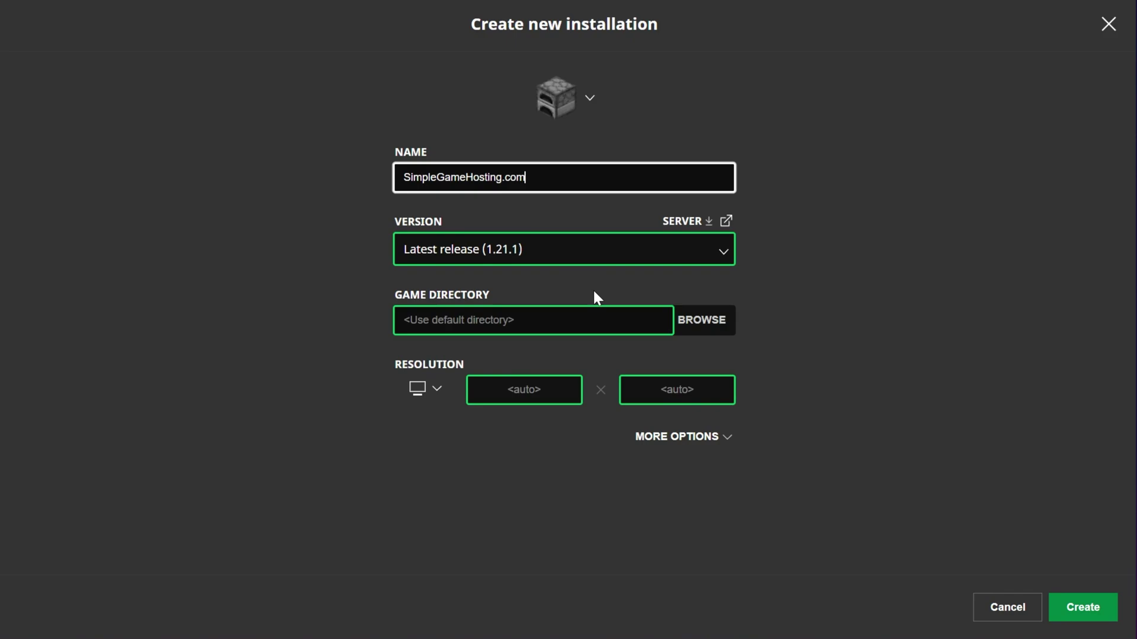
Create the SimpleGameHosting.com installation with version release 1.21.1-forge-52.0.2 and resolution 2560 x 1440
{"action": "left_click", "coordinate": [540, 264]}
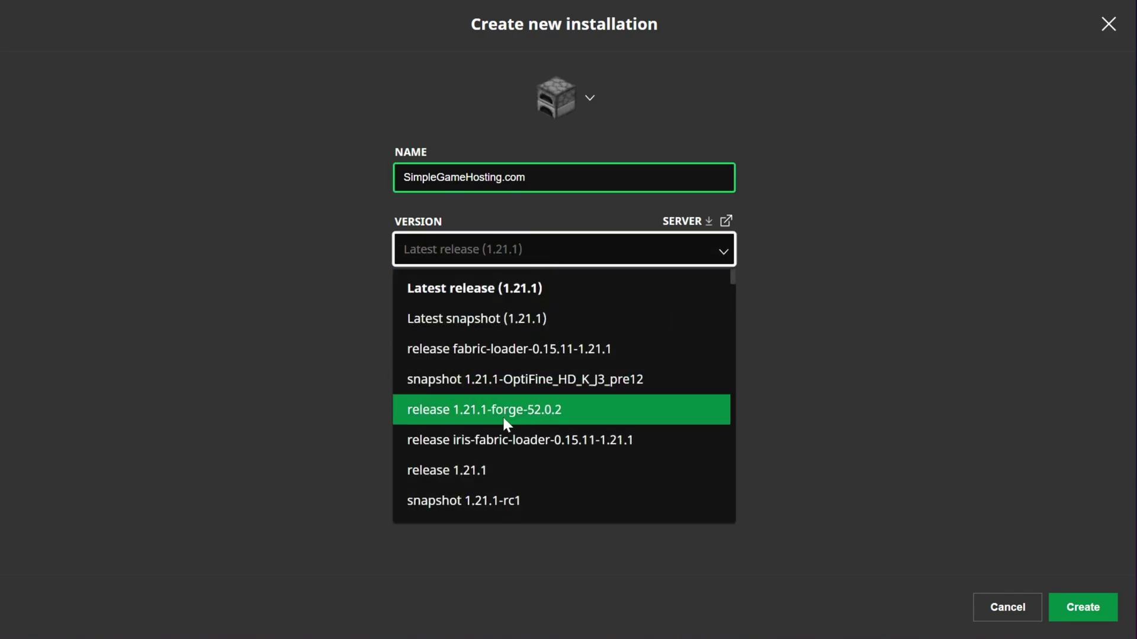
{"action": "left_click", "coordinate": [528, 411]}
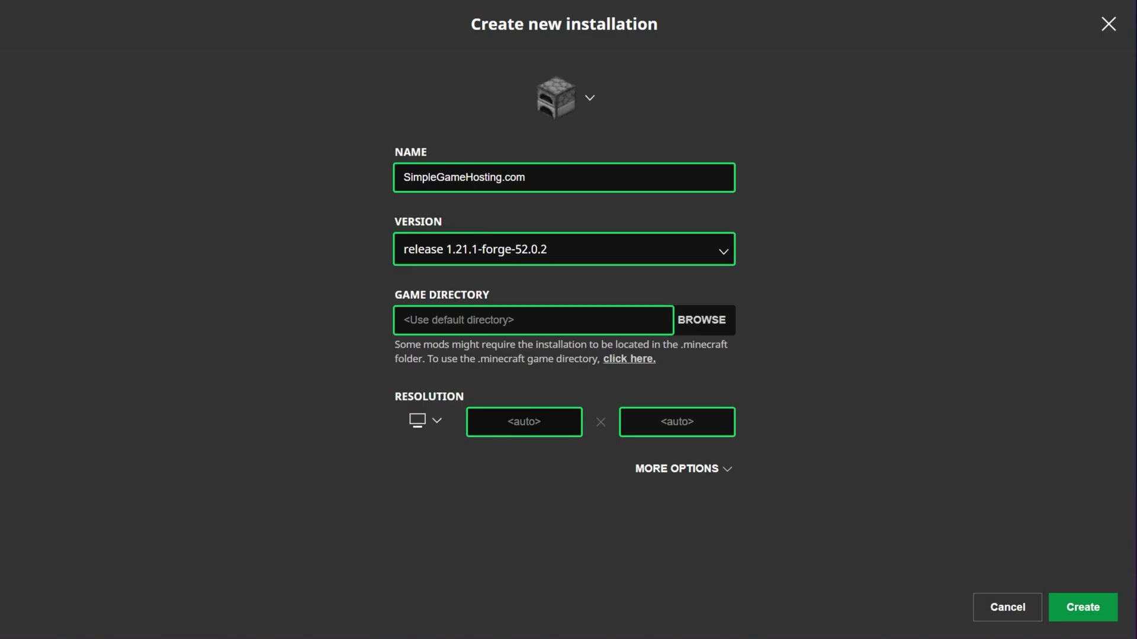
{"action": "left_click", "coordinate": [418, 420]}
{"action": "left_click", "coordinate": [438, 385]}
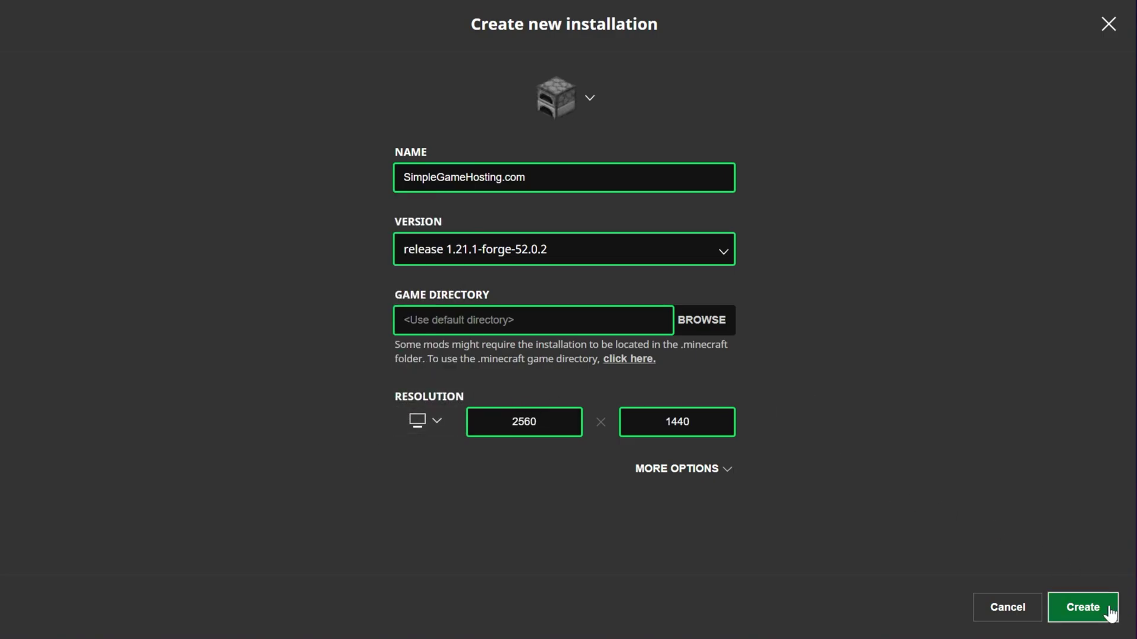
{"action": "left_click", "coordinate": [1083, 607]}
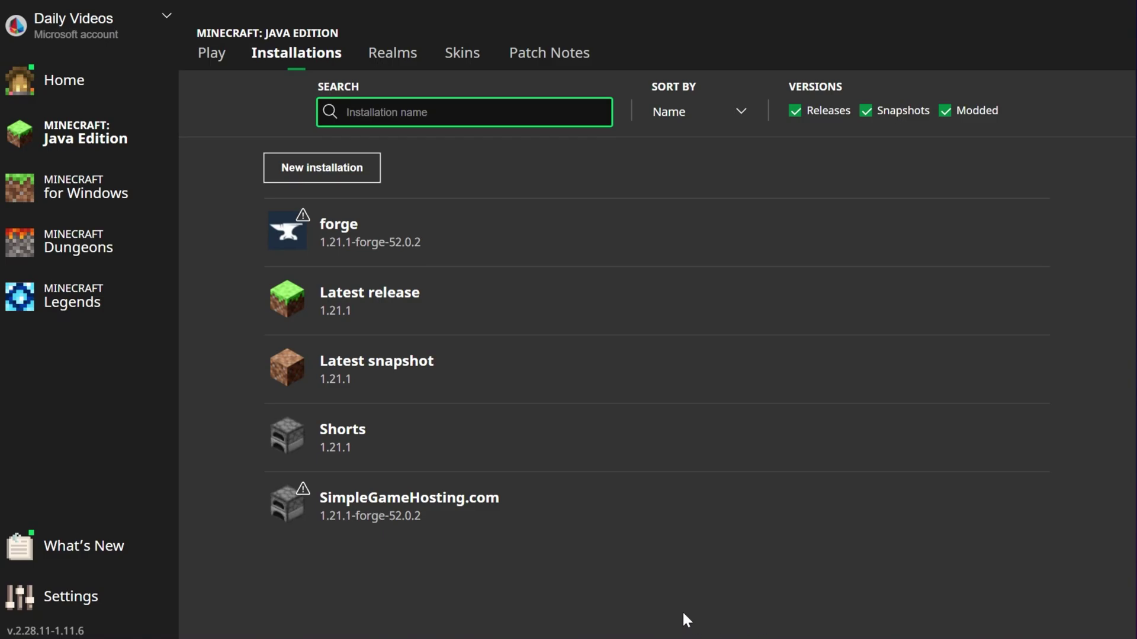
Launch the SimpleGameHosting.com installation and accept the modified-installation warning
{"action": "mouse_move", "coordinate": [669, 529]}
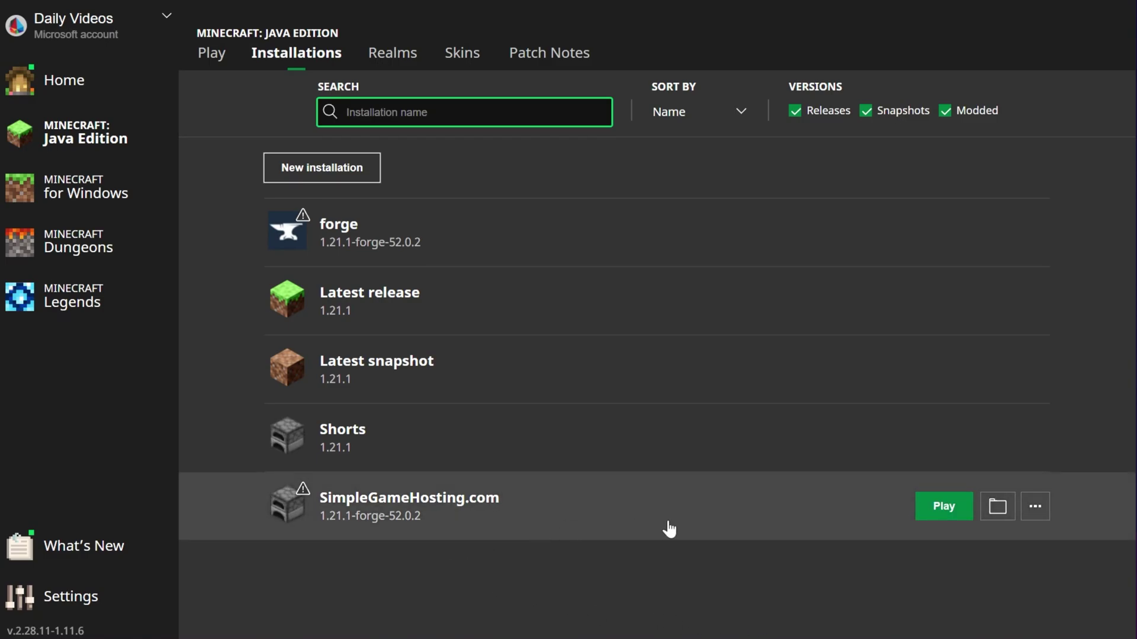
{"action": "left_click", "coordinate": [929, 508]}
{"action": "left_click", "coordinate": [760, 416]}
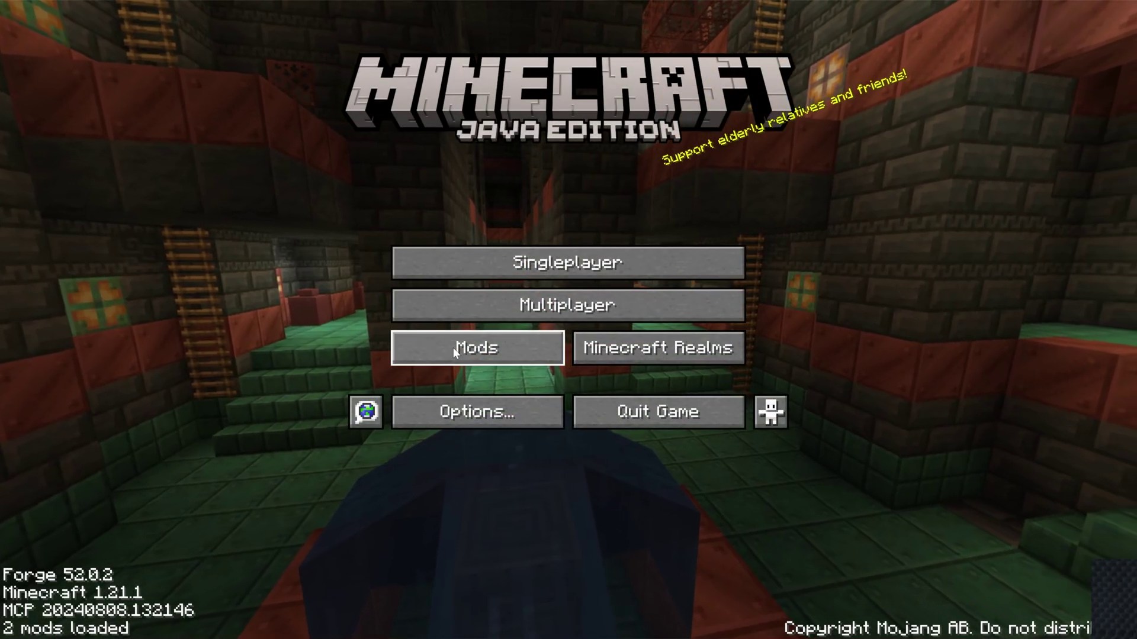
View the game's list of loaded mods and open its mods folder
{"action": "left_click", "coordinate": [453, 347]}
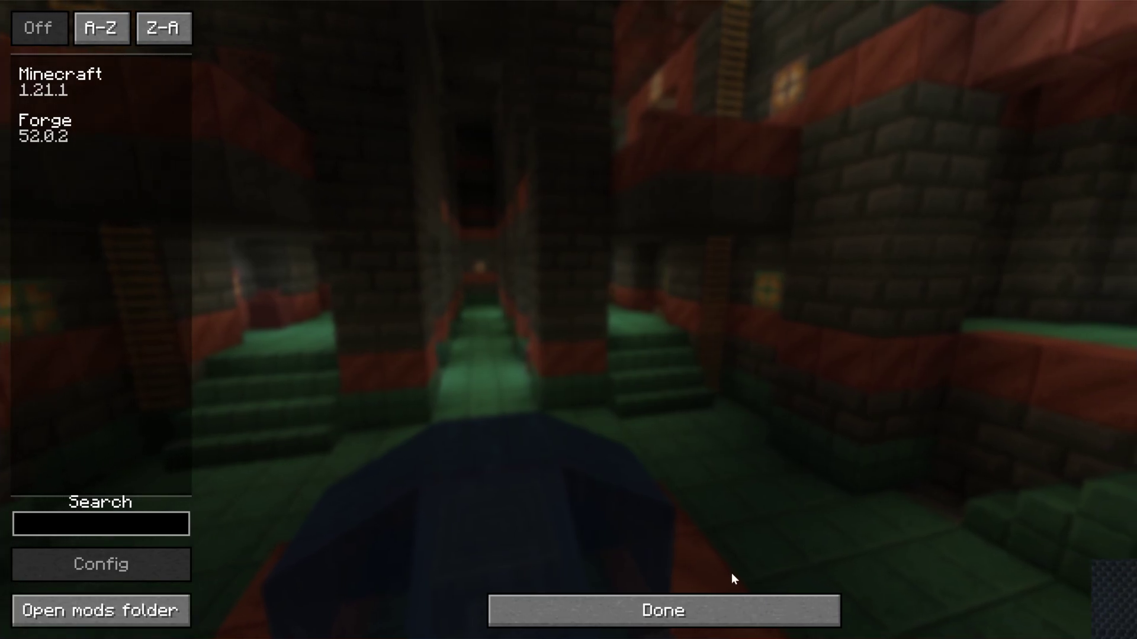
{"action": "left_click", "coordinate": [720, 603]}
{"action": "left_click", "coordinate": [477, 353]}
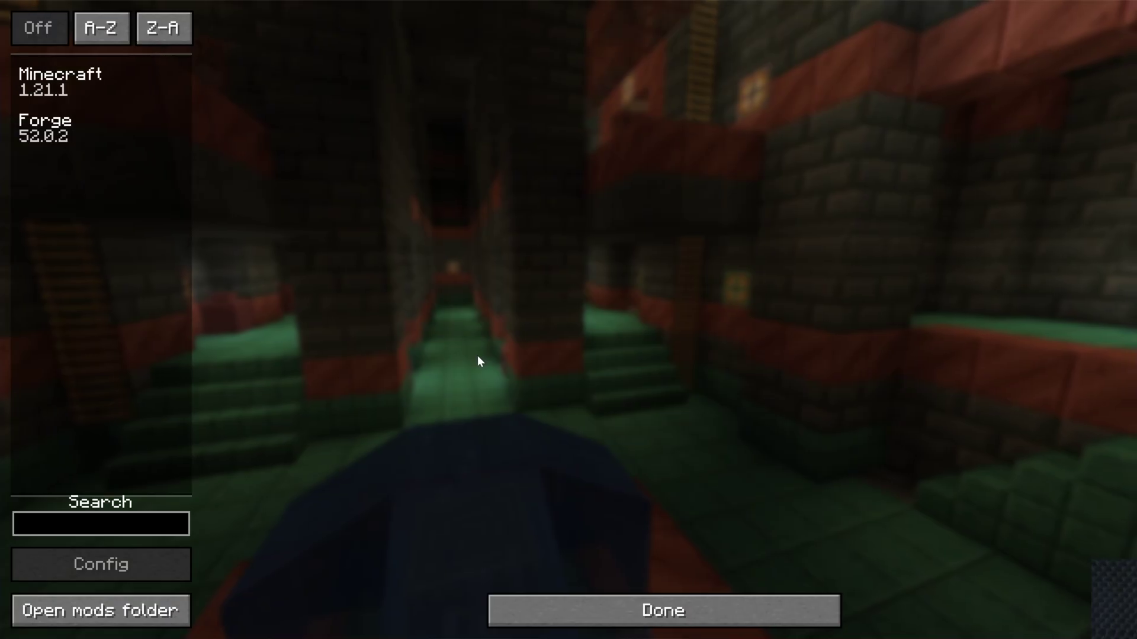
{"action": "left_click", "coordinate": [102, 611]}
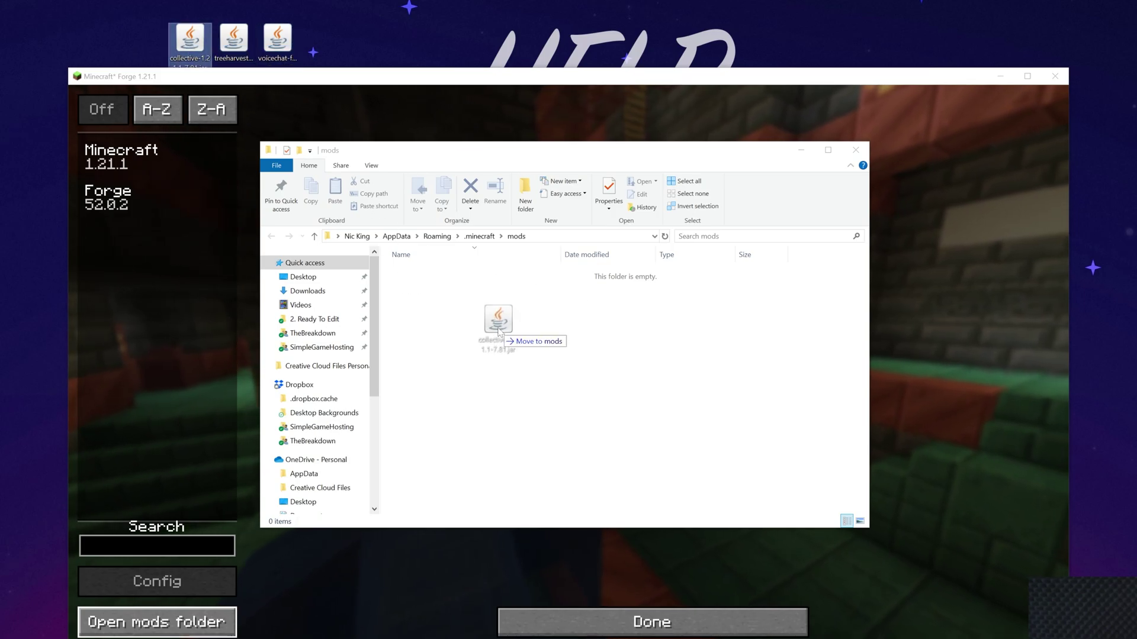
Move the collective, treeharvester and voicechat-forge jar files from the desktop into the mods folder and close the folder
{"action": "left_click_drag", "start_coordinate": [499, 331], "coordinate": [498, 332]}
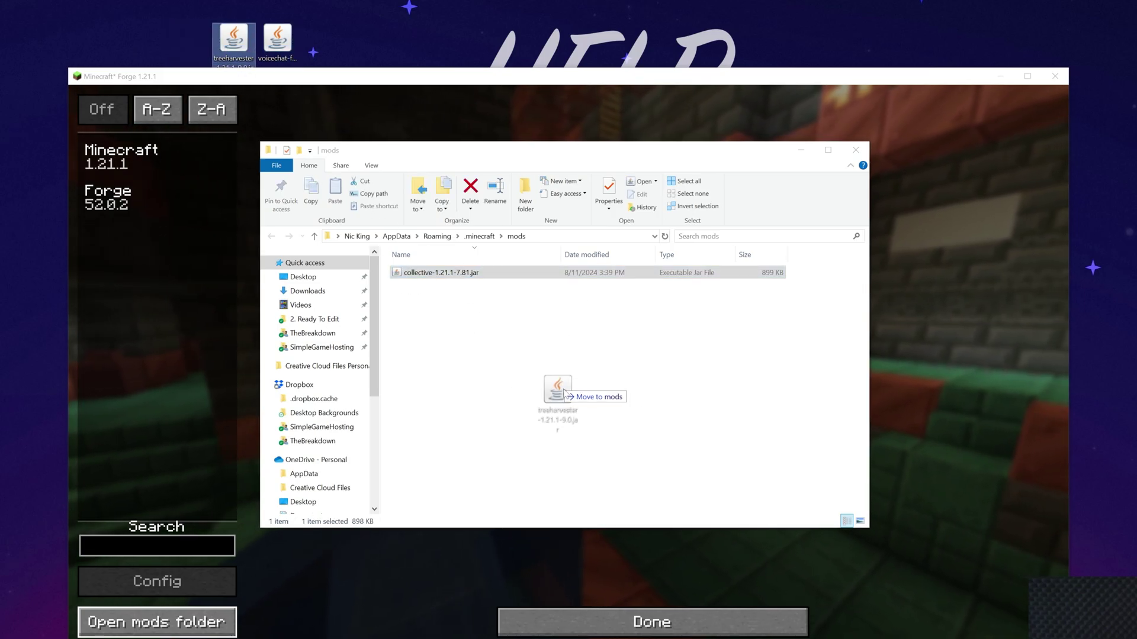
{"action": "left_click_drag", "start_coordinate": [564, 392], "coordinate": [565, 393]}
{"action": "left_click_drag", "start_coordinate": [277, 39], "coordinate": [551, 354]}
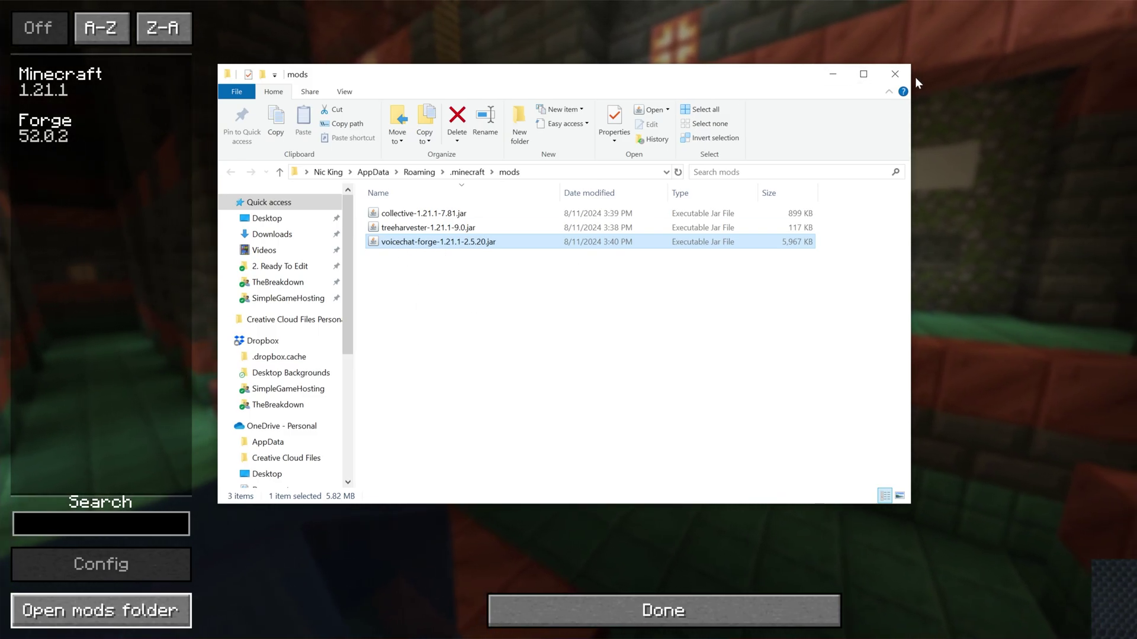
{"action": "left_click", "coordinate": [895, 73]}
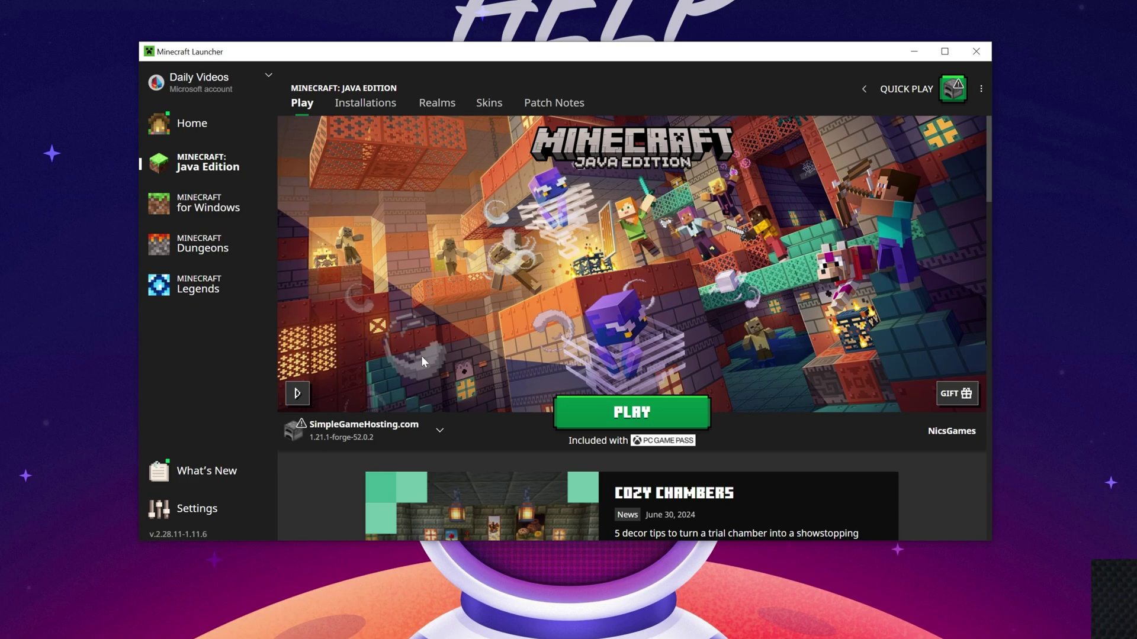
Start the game again from the SimpleGameHosting.com Forge installation, accepting the modified-installation warning
{"action": "left_click", "coordinate": [378, 106]}
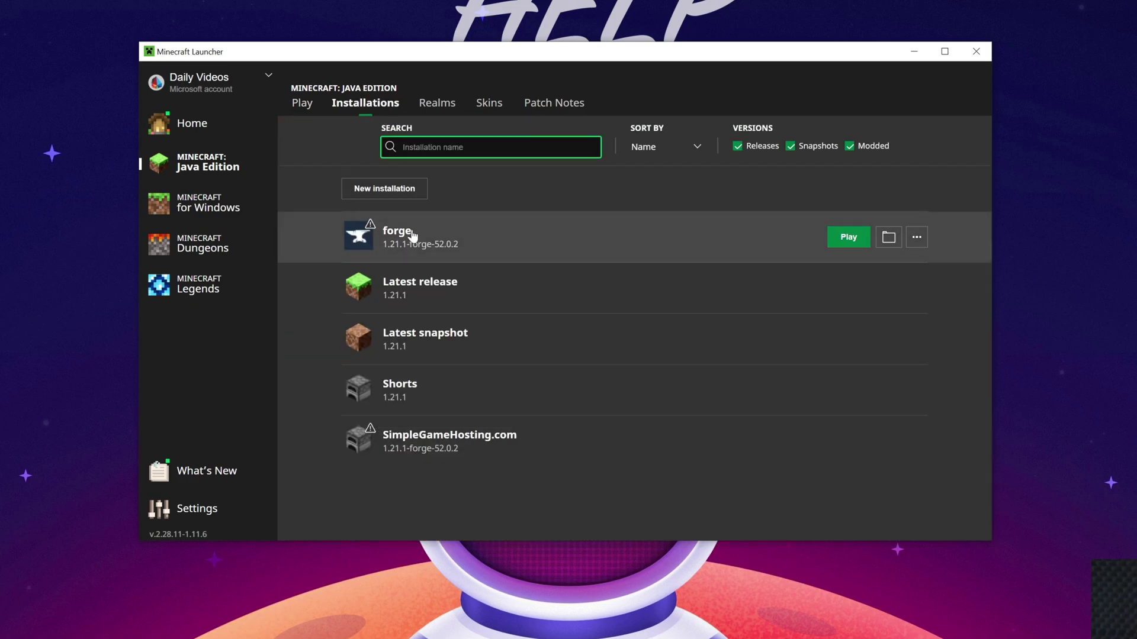
{"action": "left_click", "coordinate": [849, 238]}
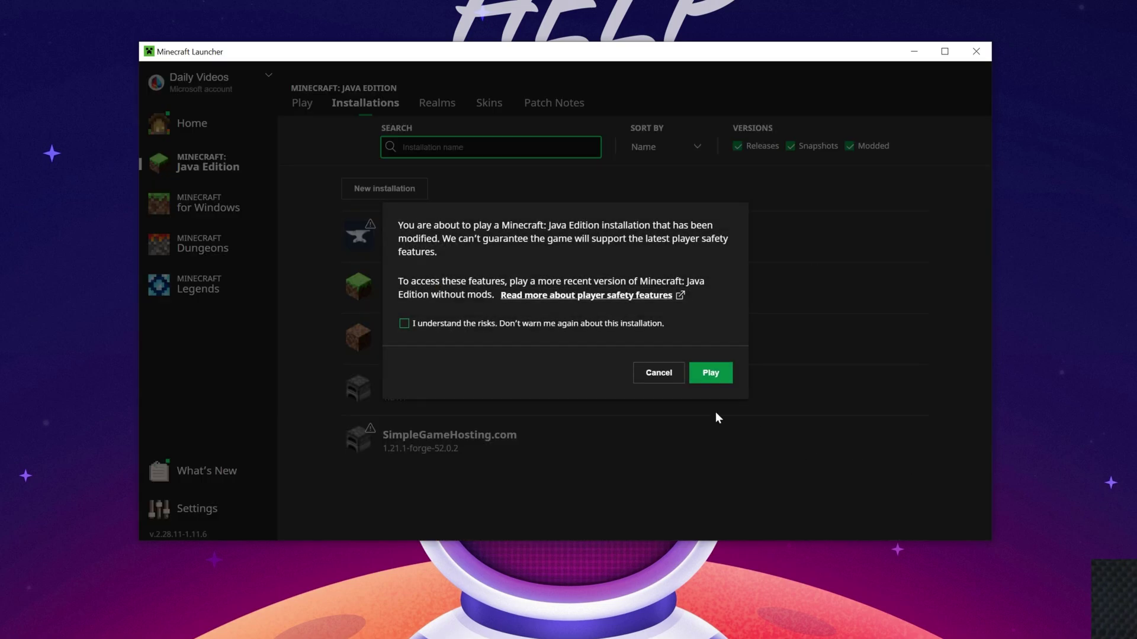
{"action": "left_click", "coordinate": [658, 372]}
{"action": "left_click", "coordinate": [844, 442]}
{"action": "left_click", "coordinate": [710, 373]}
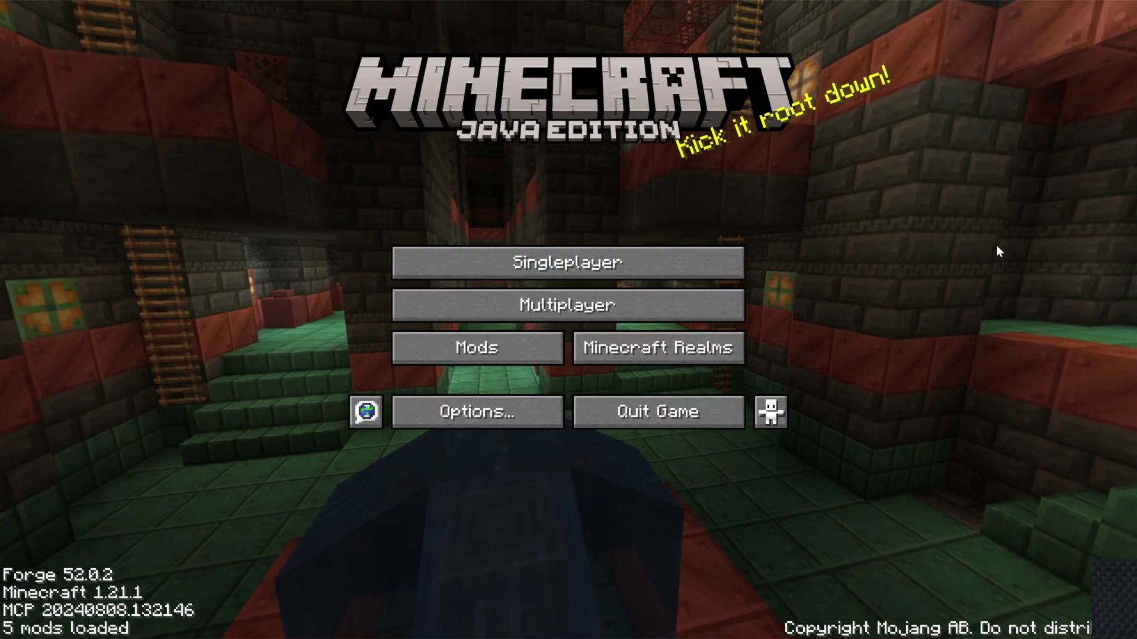
Check the details of Simple Voice Chat, Collective and Tree Harvester in the in-game mods list and return to the title screen
{"action": "left_click", "coordinate": [537, 358]}
{"action": "left_click", "coordinate": [51, 131]}
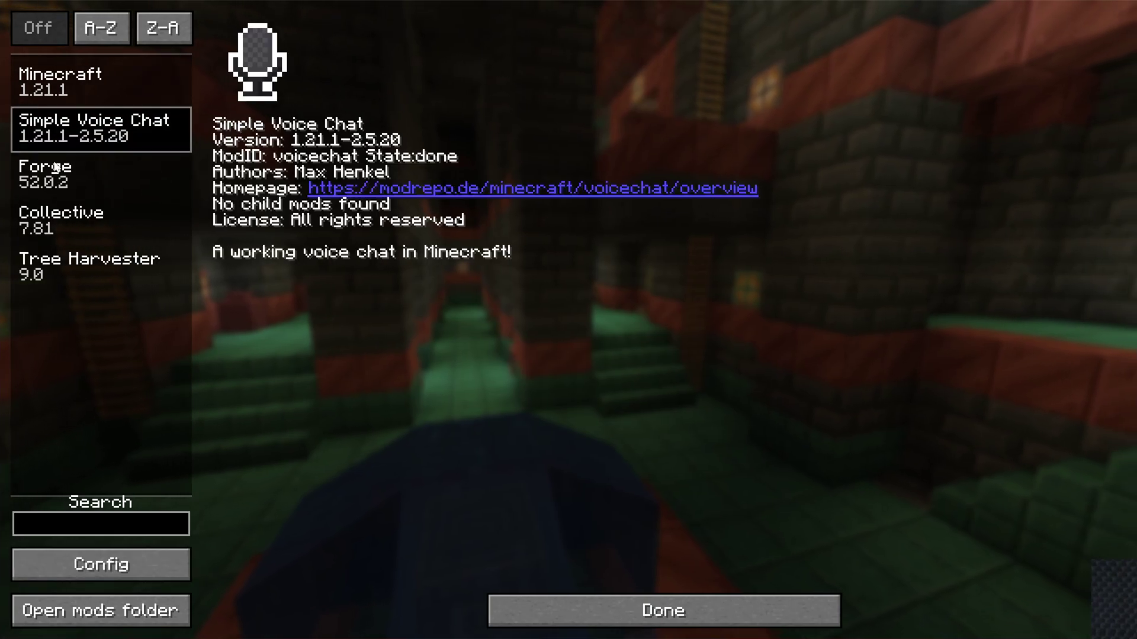
{"action": "left_click", "coordinate": [66, 217]}
{"action": "left_click", "coordinate": [77, 264]}
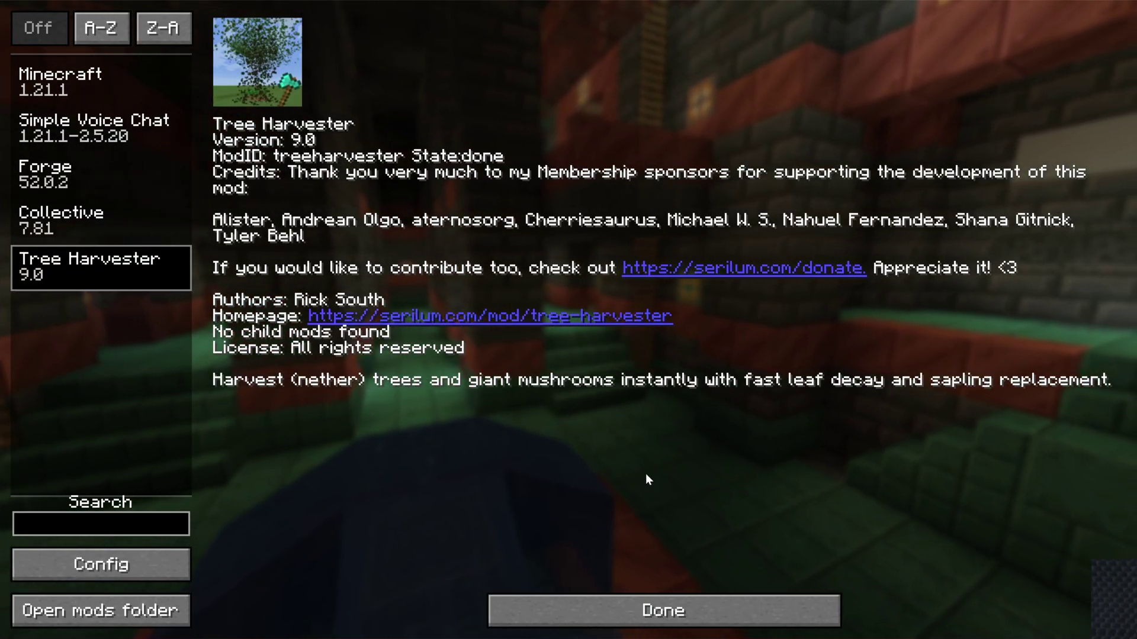
{"action": "key", "text": "Escape"}
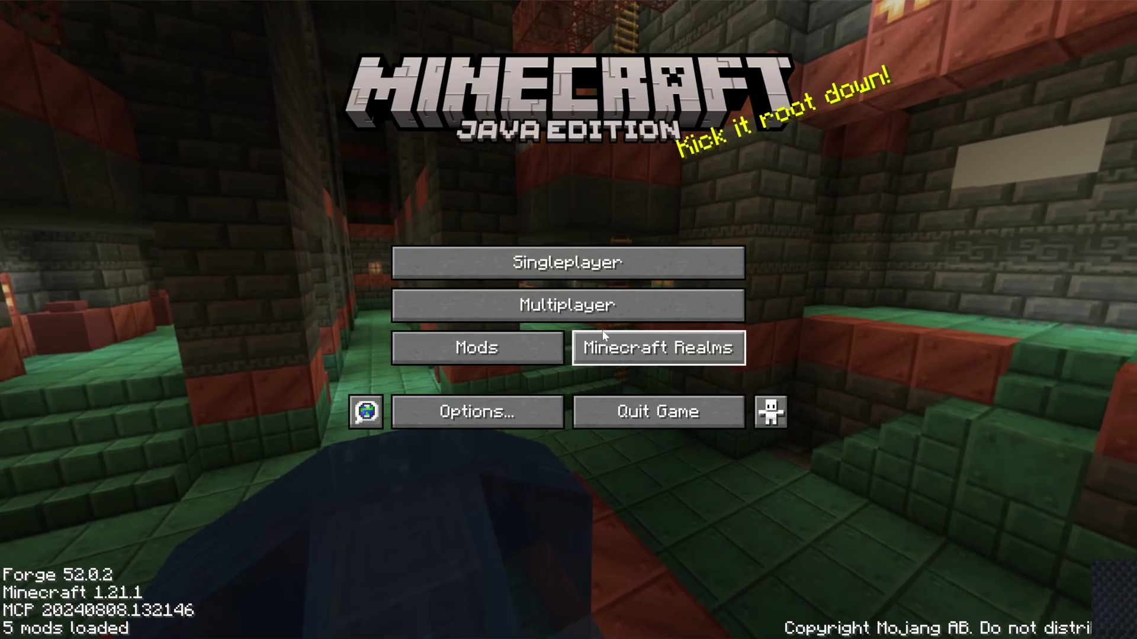
Set up a new singleplayer world named "1.21.1 Mods"
{"action": "left_click", "coordinate": [555, 261]}
{"action": "left_click", "coordinate": [702, 569]}
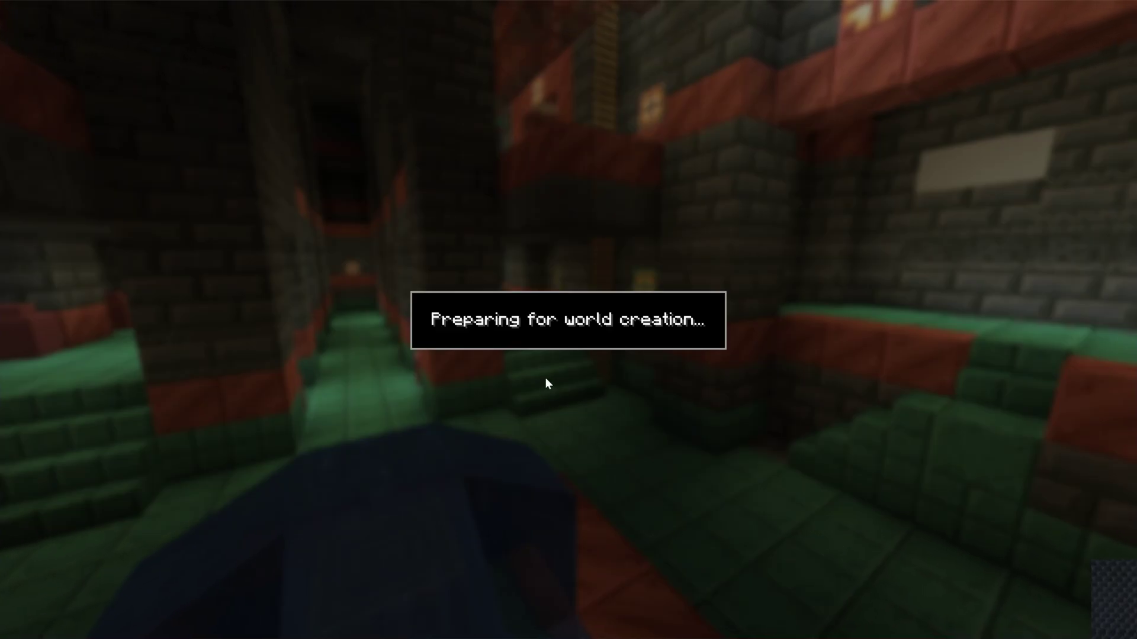
{"action": "key", "text": "ctrl+a"}
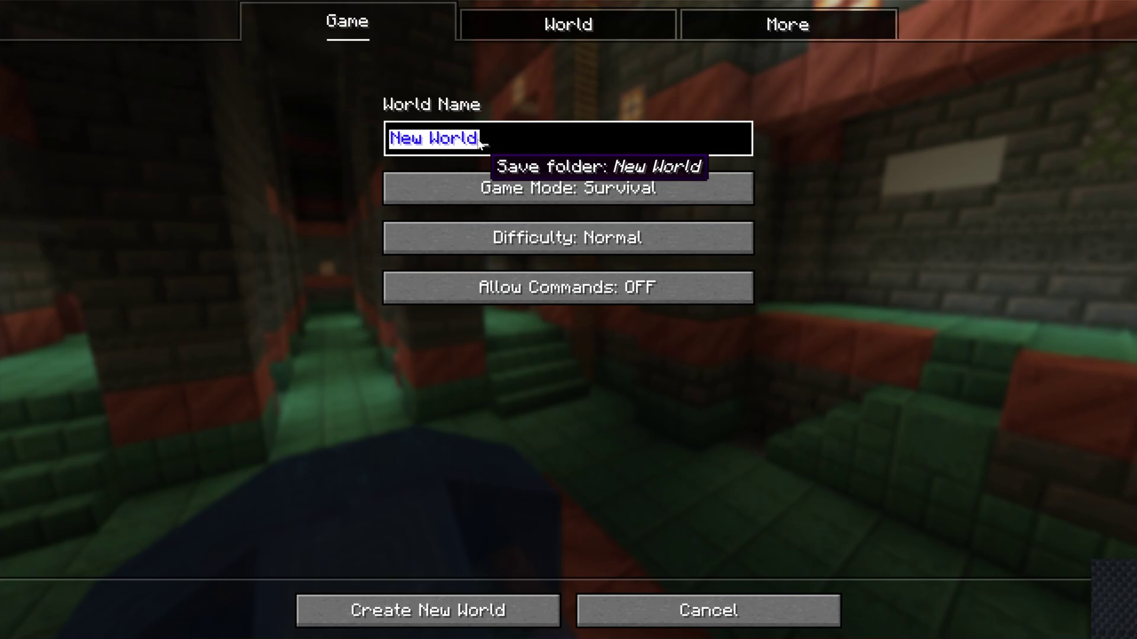
{"action": "type", "text": "1.21.1"}
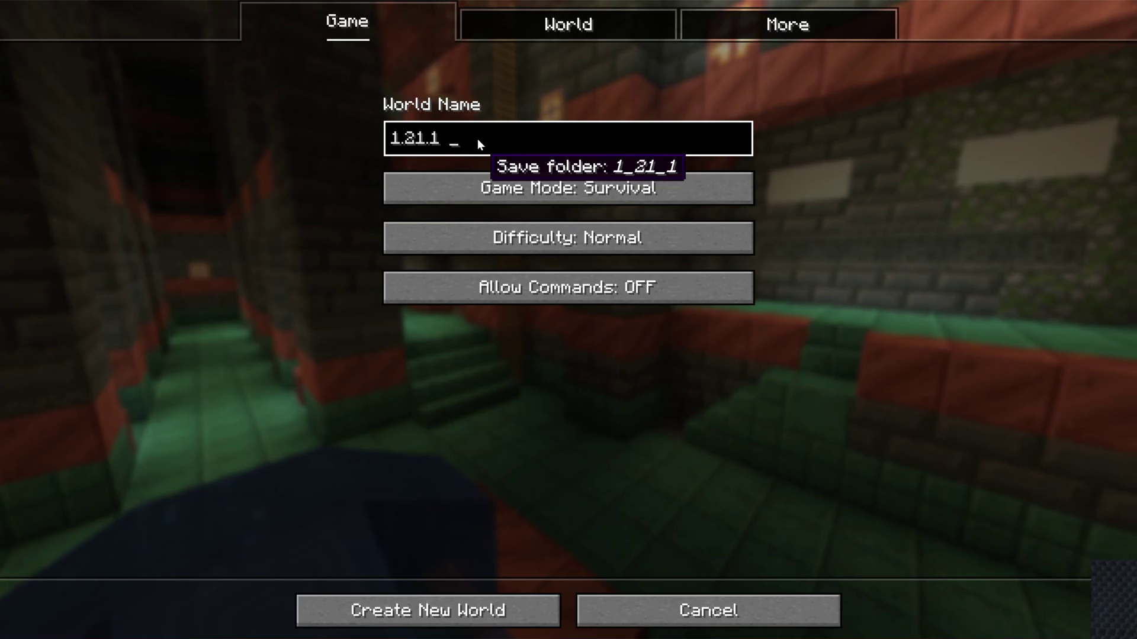
{"action": "type", "text": " Mods"}
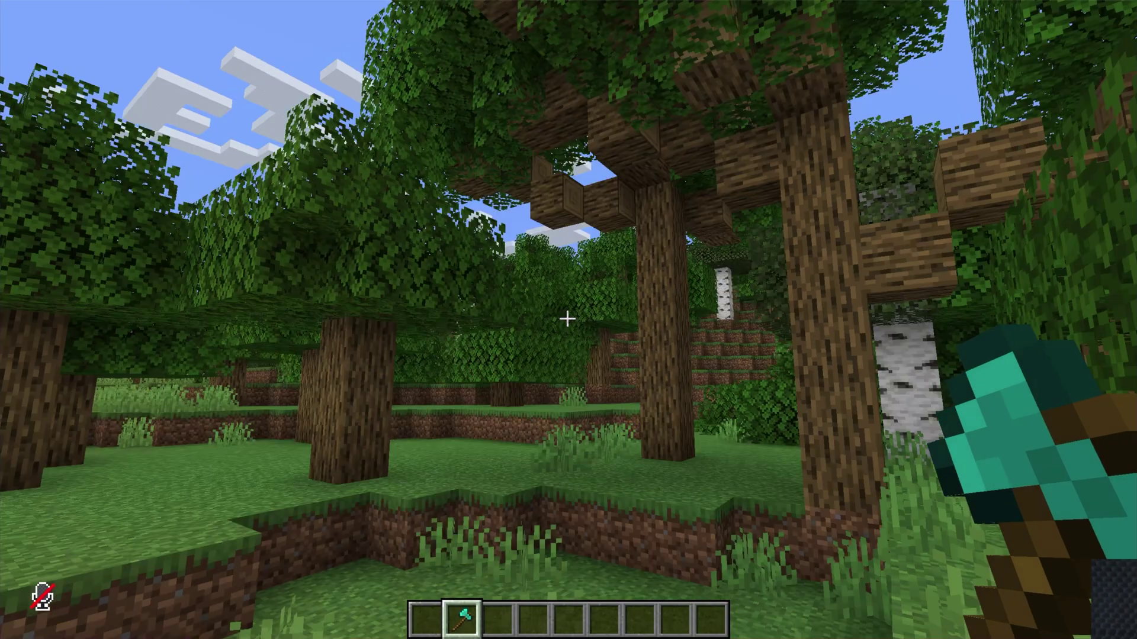
Walk up to two nearby oak trees and chop down each one with the diamond axe
{"action": "key", "text": "w"}
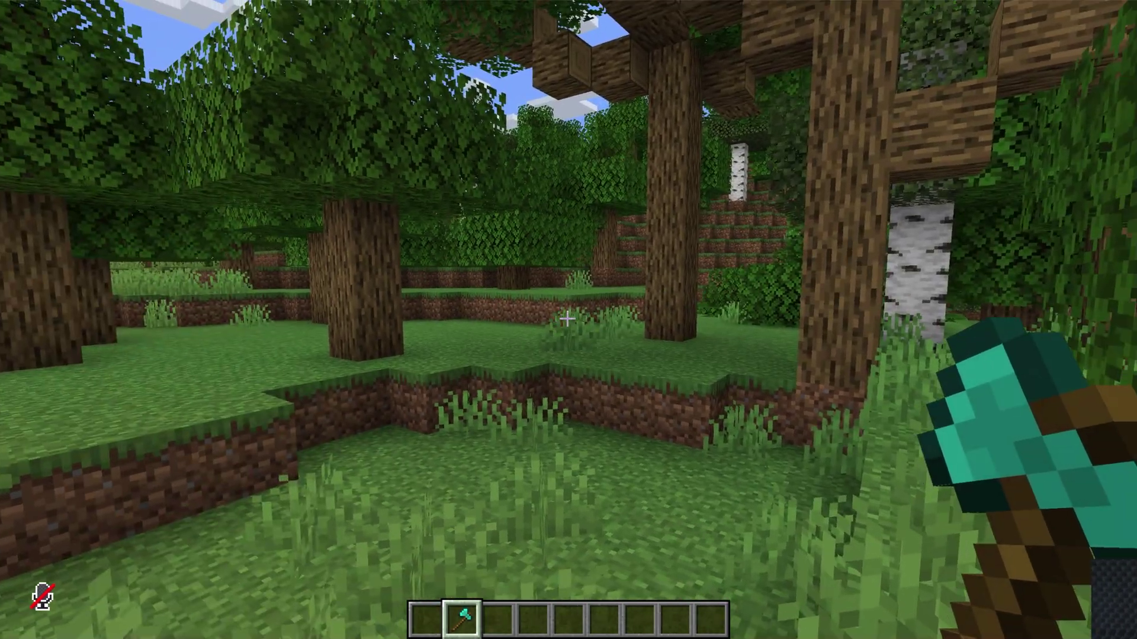
{"action": "key", "text": "t"}
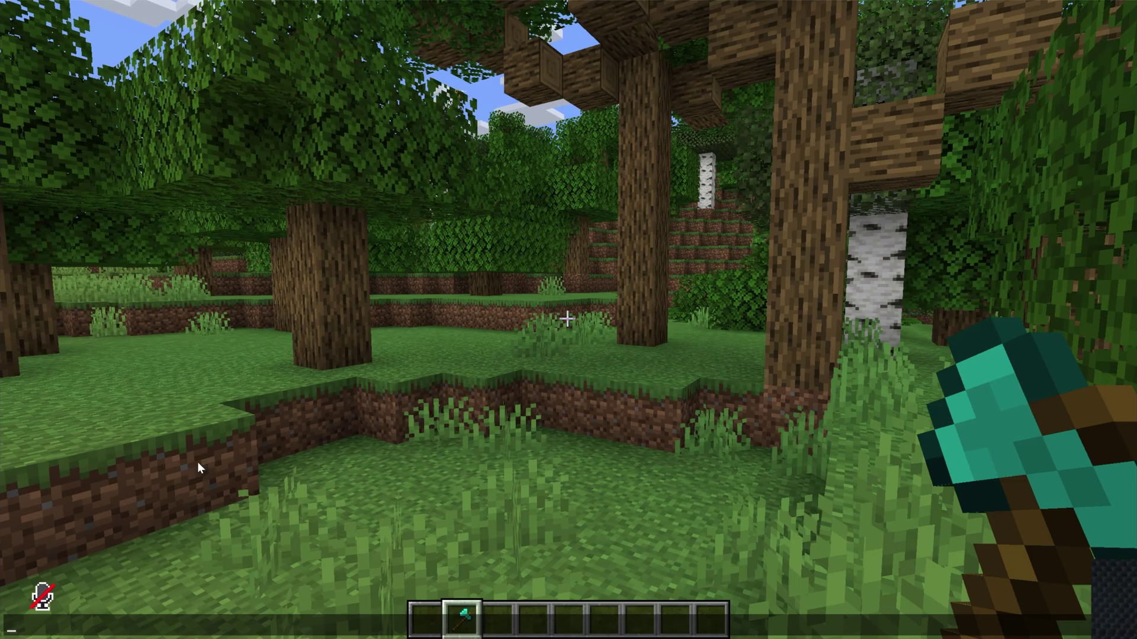
{"action": "key", "text": "Escape"}
{"action": "key", "text": "w"}
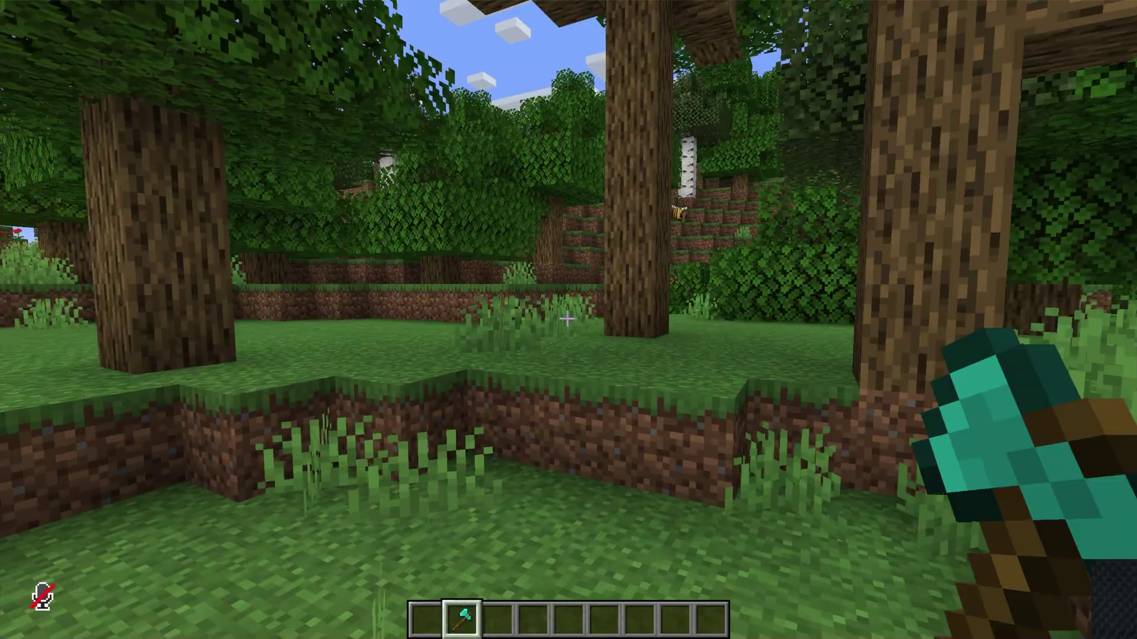
{"action": "key", "text": "w"}
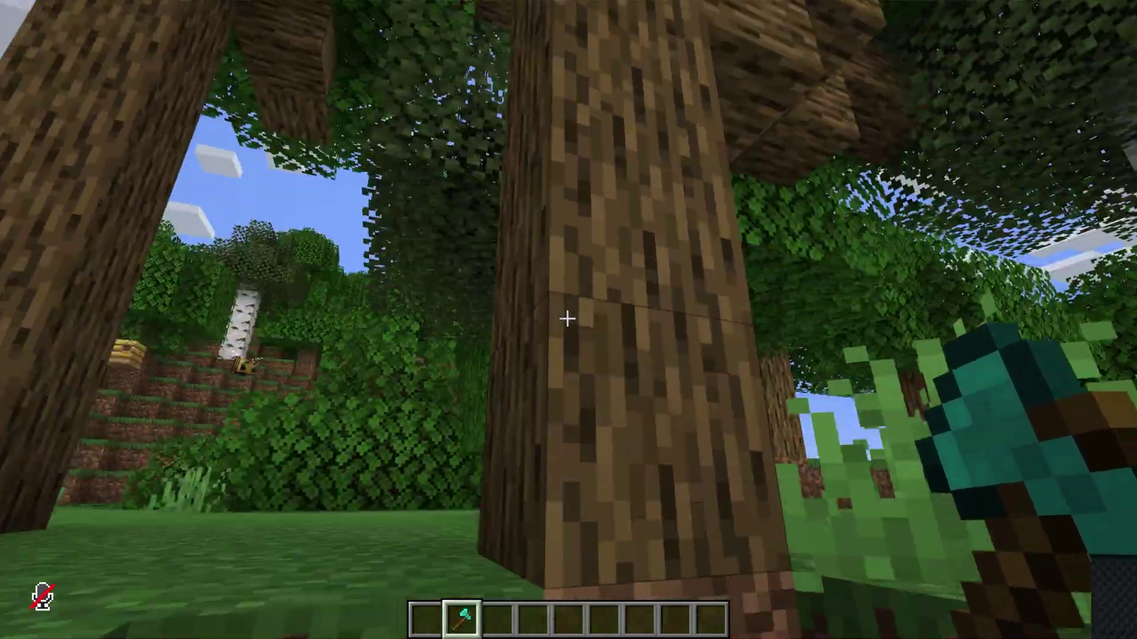
{"action": "left_click", "coordinate": [567, 319]}
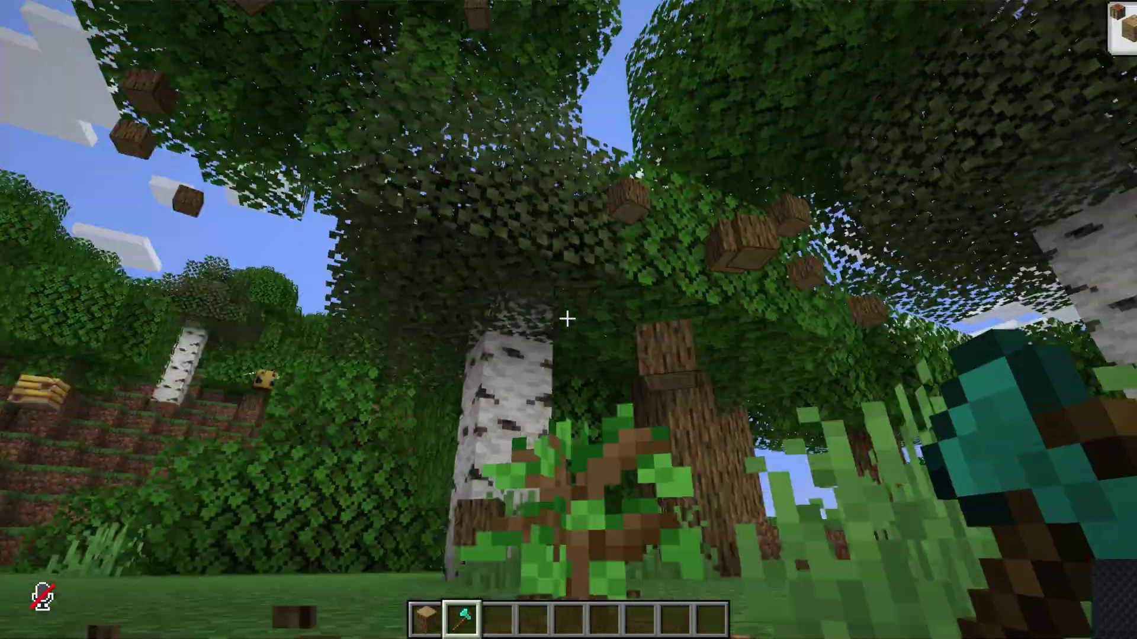
{"action": "key", "text": "w"}
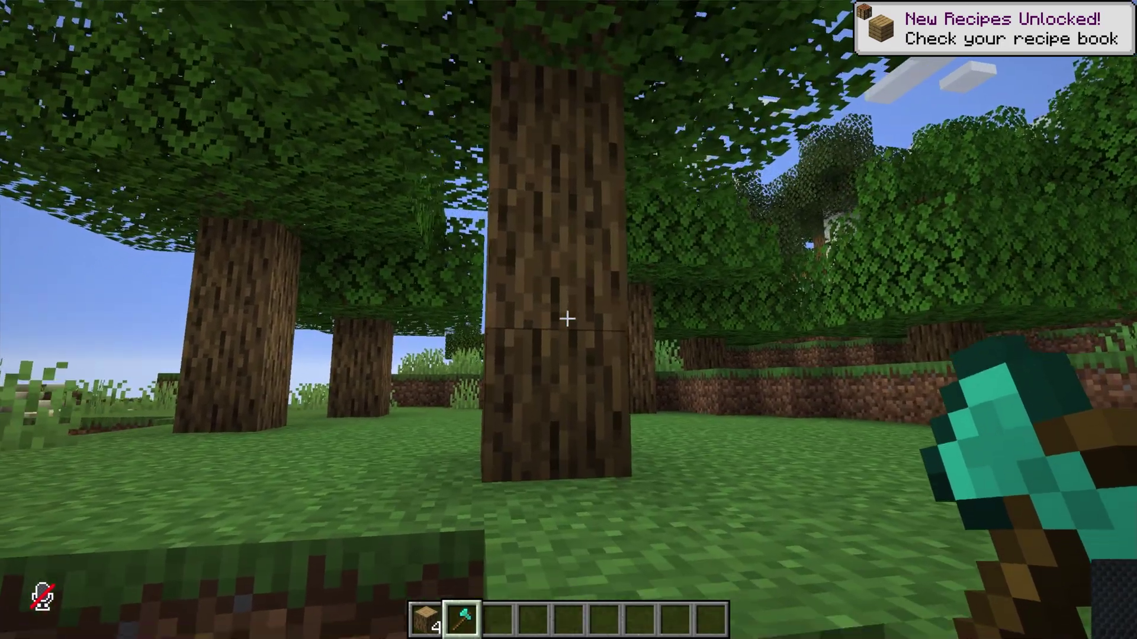
{"action": "left_click", "coordinate": [567, 319]}
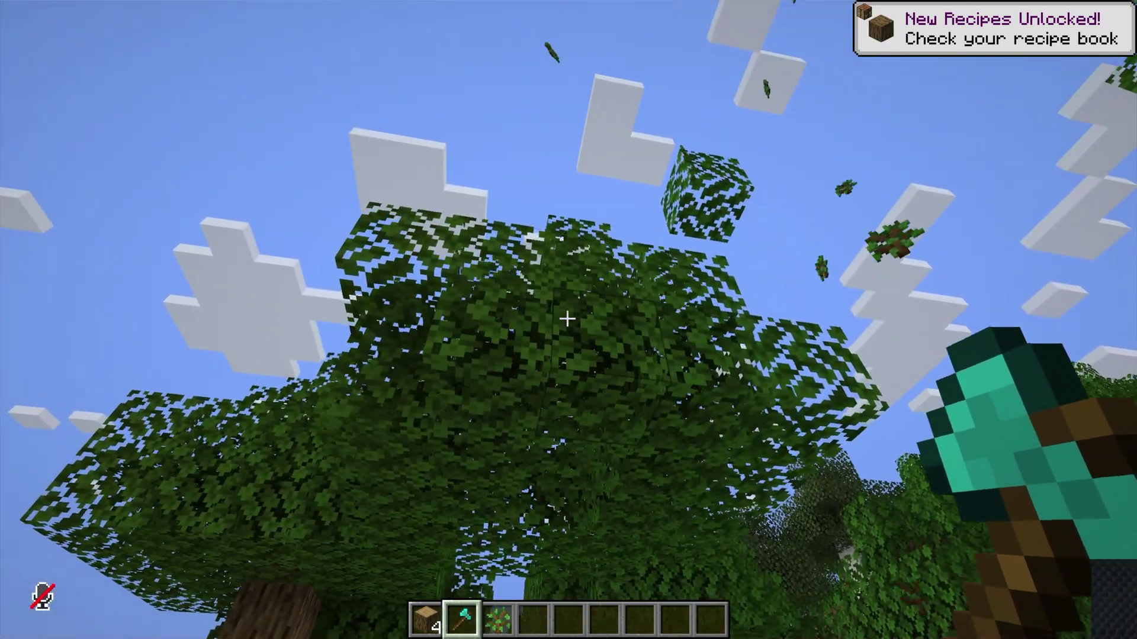
Switch the player's game mode to survival with the /gamemode command
{"action": "type", "text": "/gamemode s"}
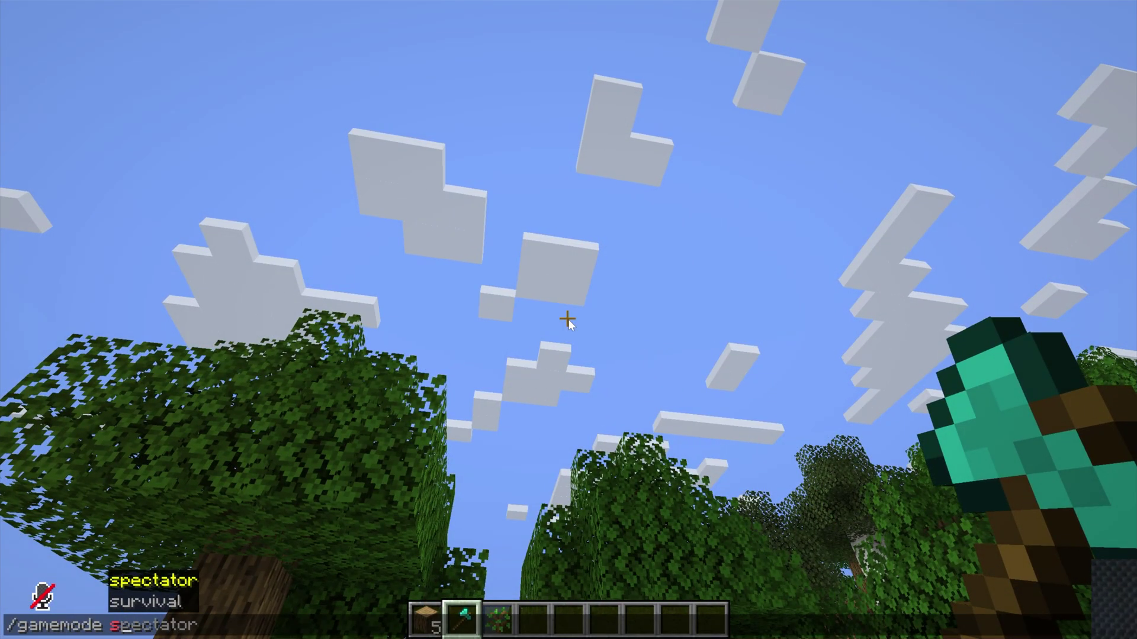
{"action": "key", "text": "Tab"}
{"action": "key", "text": "Tab"}
{"action": "key", "text": "Return"}
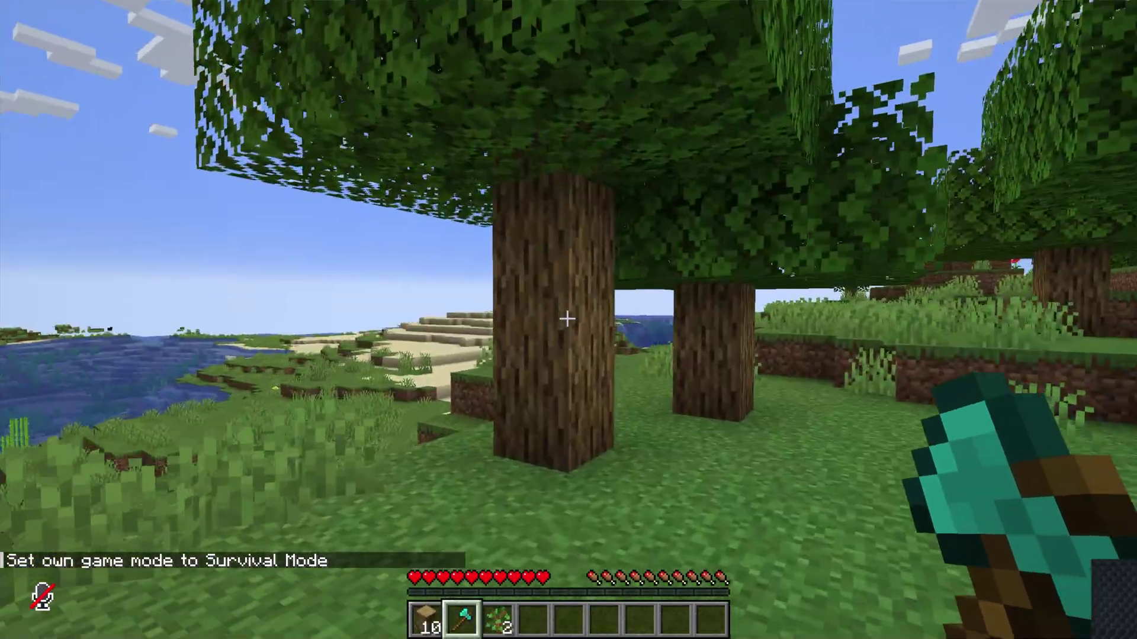
Fell several more oak trees with the diamond axe in survival mode and walk through the dropped logs and saplings
{"action": "key", "text": "w"}
{"action": "left_click", "coordinate": [567, 320]}
{"action": "left_click", "coordinate": [567, 319]}
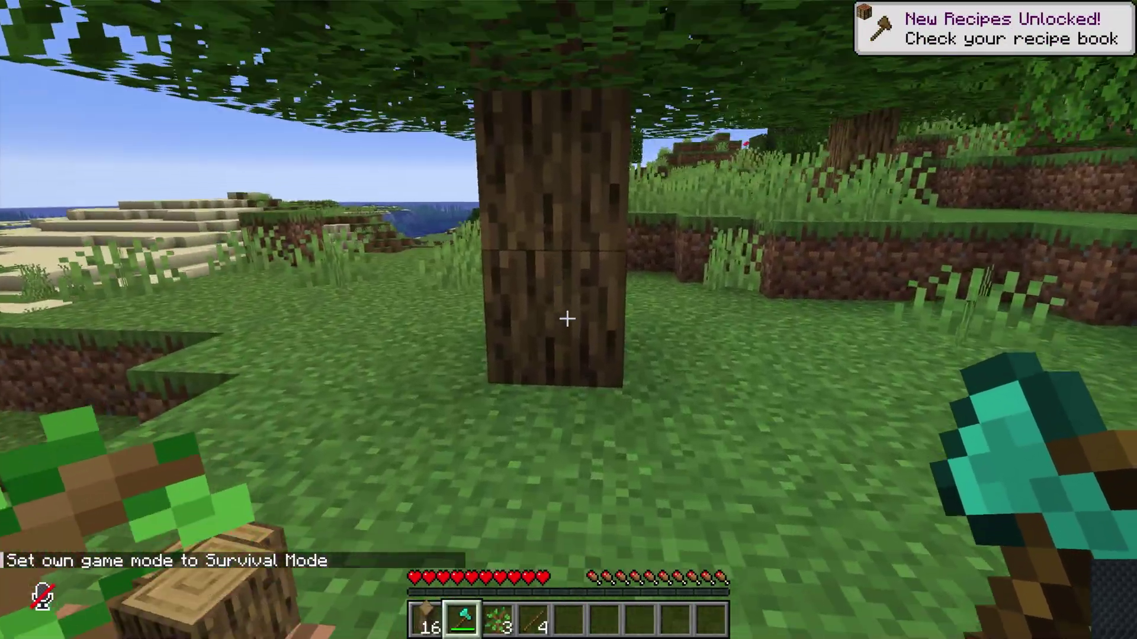
{"action": "left_click", "coordinate": [568, 319]}
{"action": "key", "text": "w"}
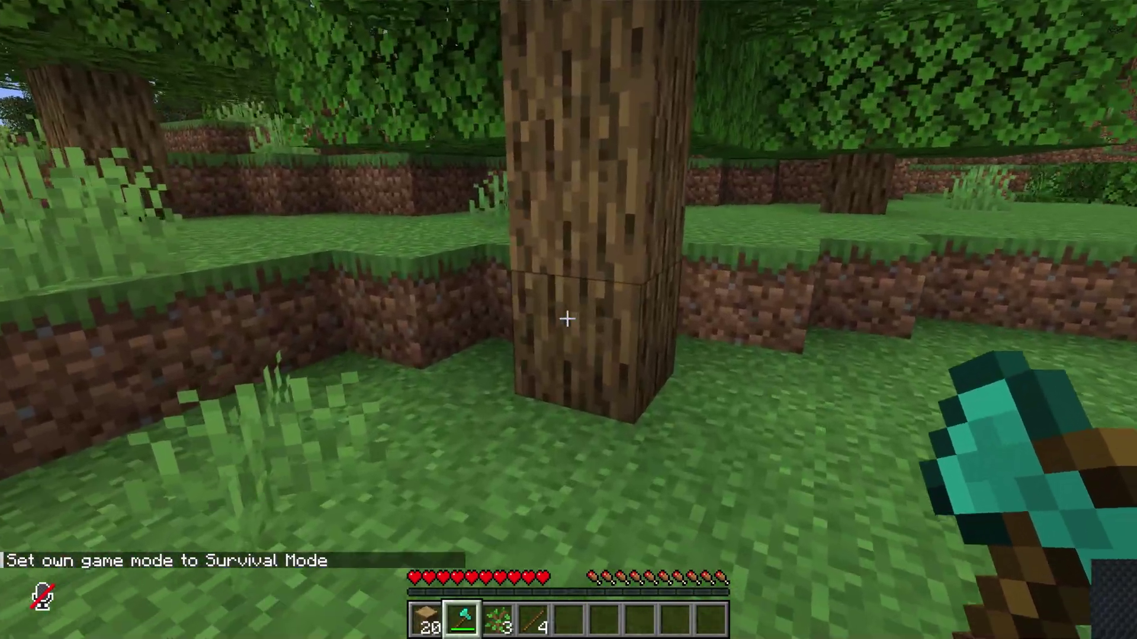
{"action": "left_click", "coordinate": [567, 319]}
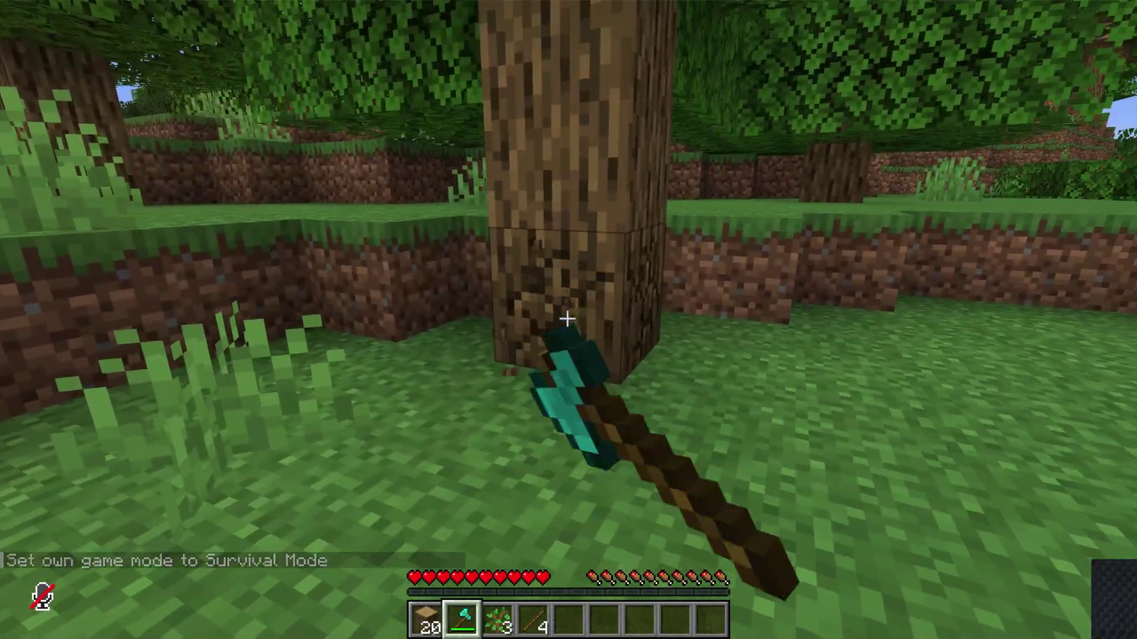
{"action": "key", "text": "w"}
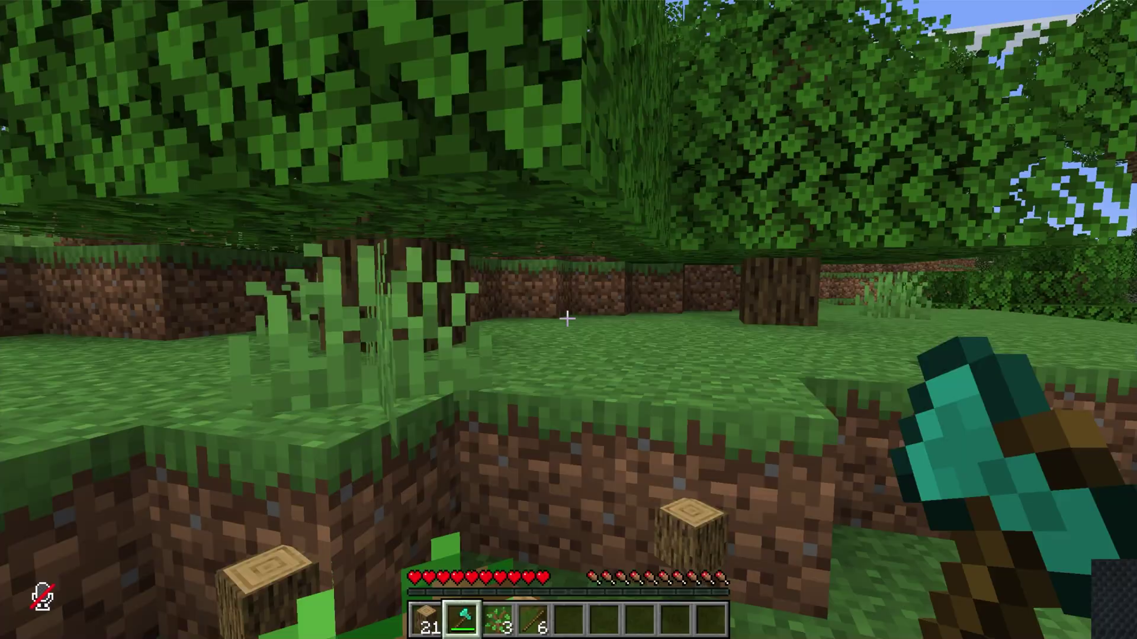
{"action": "key", "text": "w"}
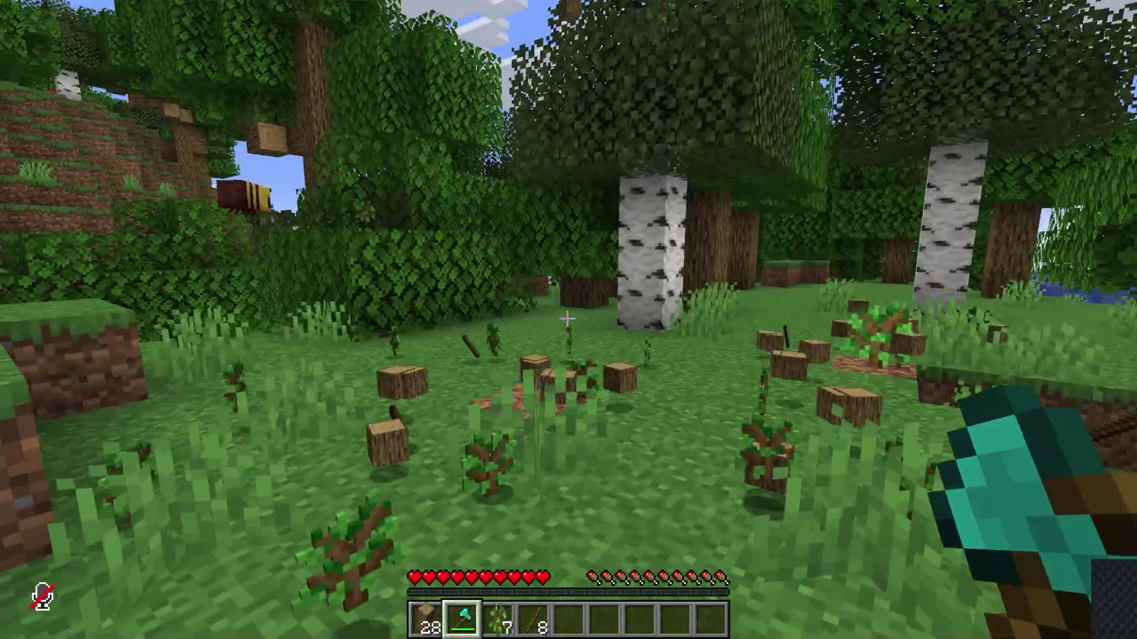